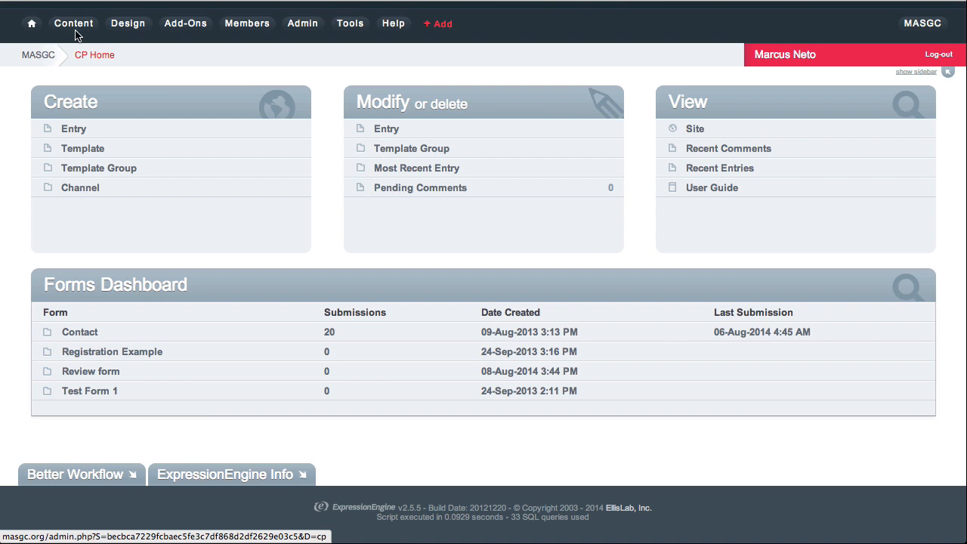
Step: Create a new Forms channel entry titled "Test Form" with "Intro Text" as its intro
mouse_move(76, 36)
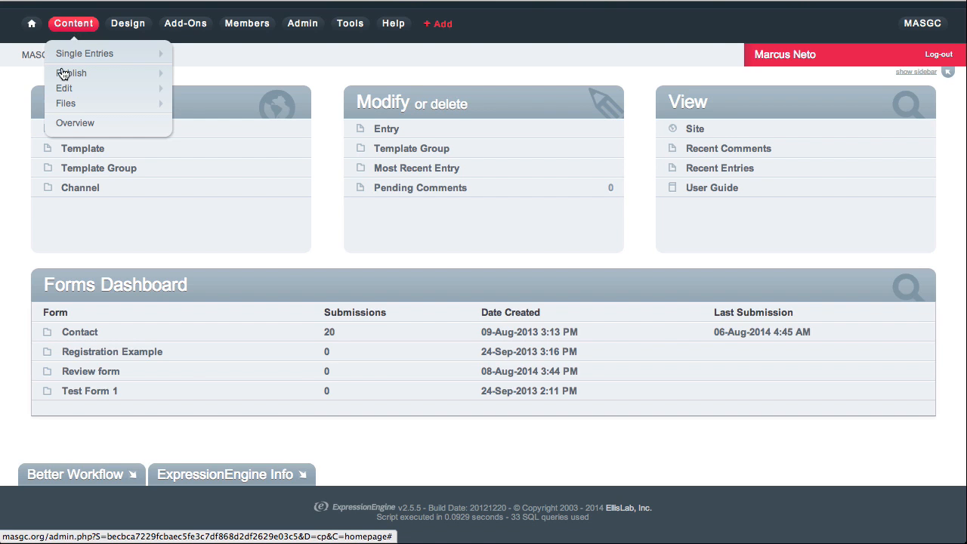
mouse_move(64, 74)
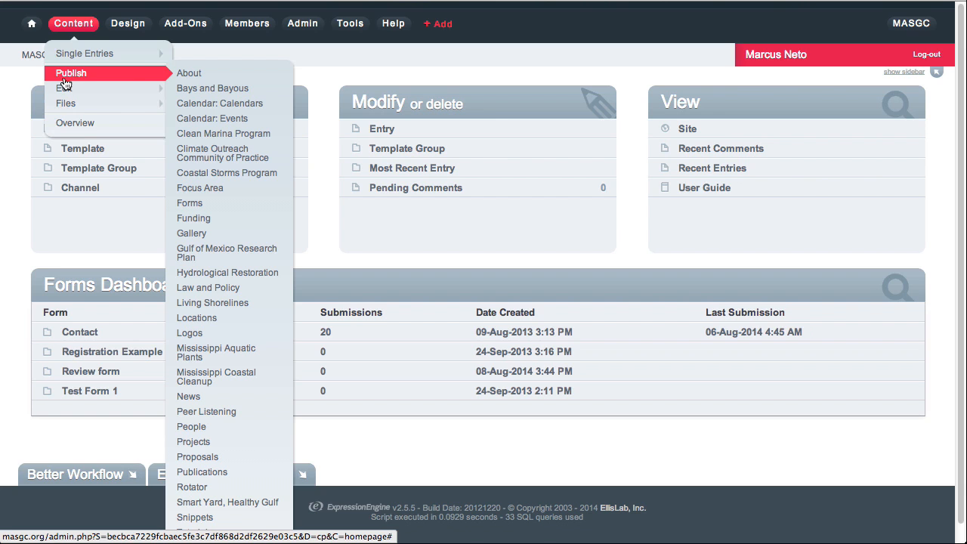
click(224, 205)
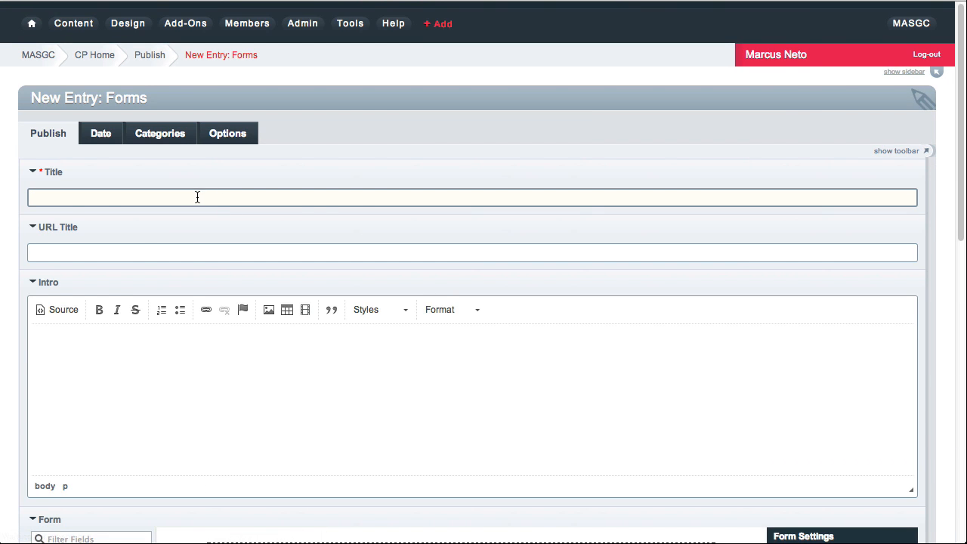
click(199, 197)
text(Test Form)
click(335, 382)
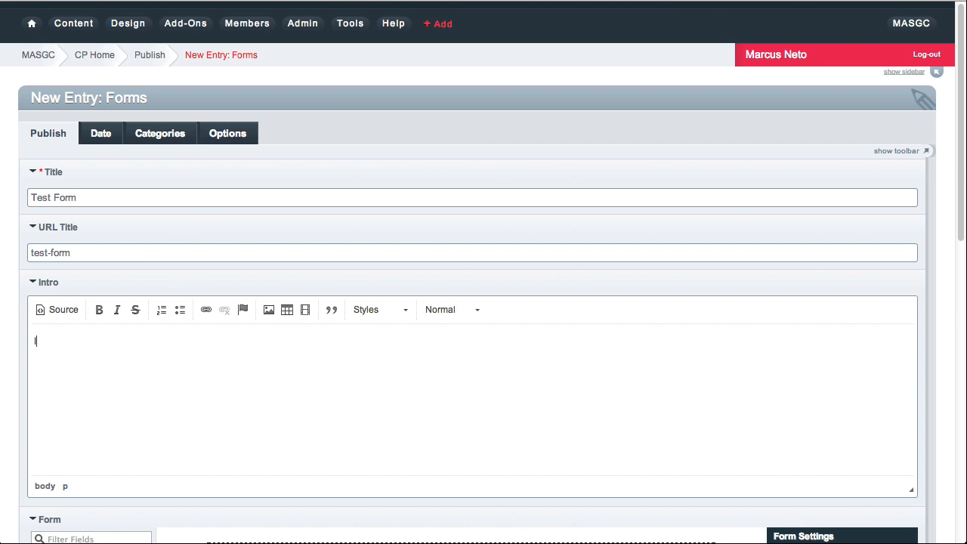
text(Intro Text)
Step: Add a Text Box field to the entry's empty form layout
scroll(341, 398, down, 3)
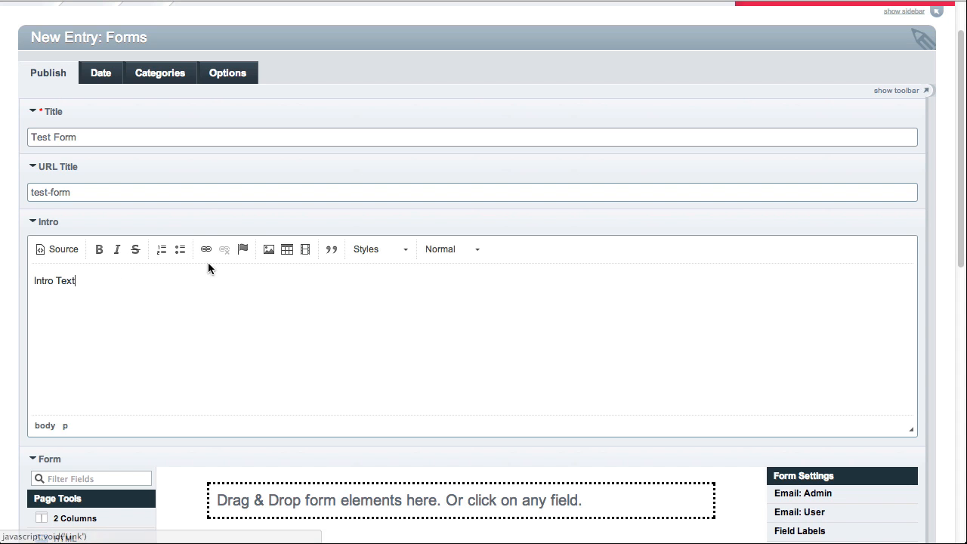
scroll(271, 321, down, 5)
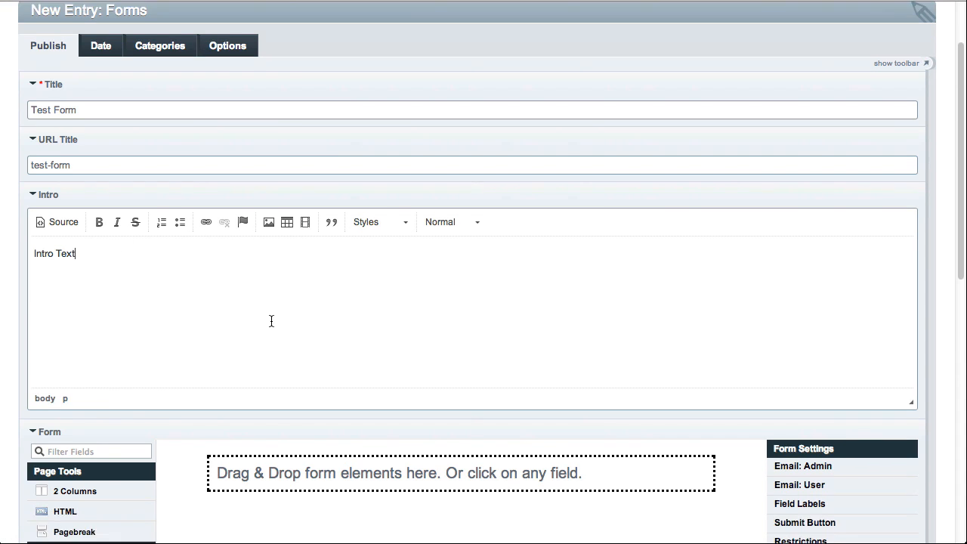
scroll(272, 326, down, 1)
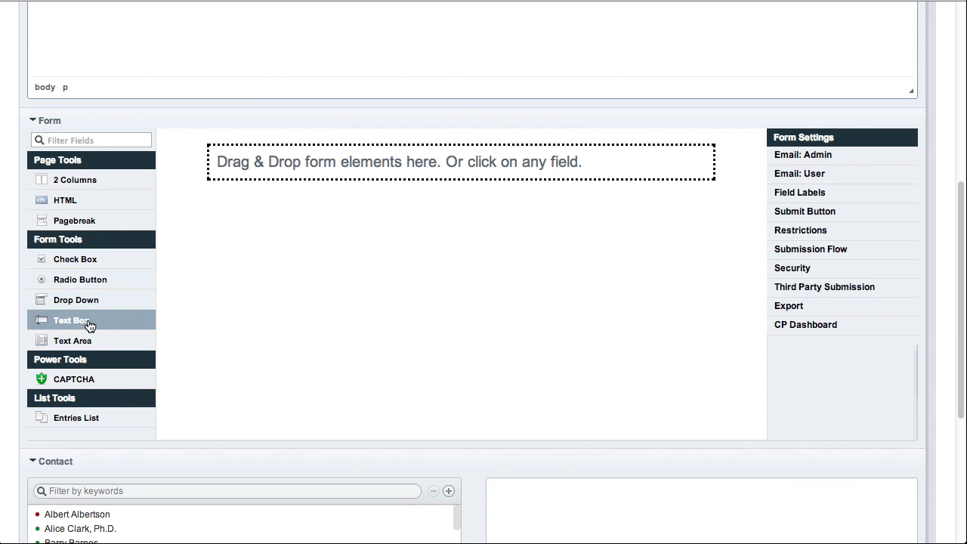
drag(91, 321, 317, 158)
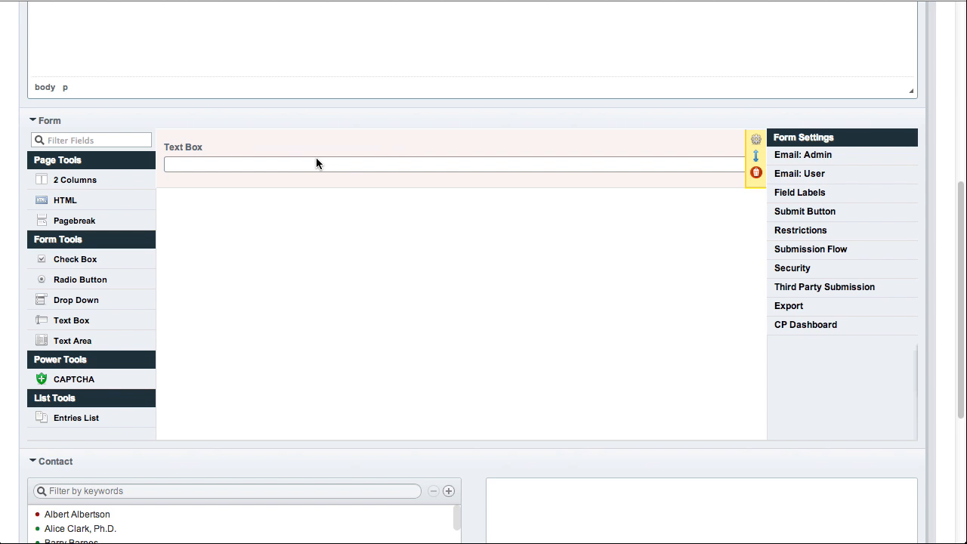
Step: Label the text box field "First Name", give it the placeholder text "Placeholder", and save its settings
click(755, 139)
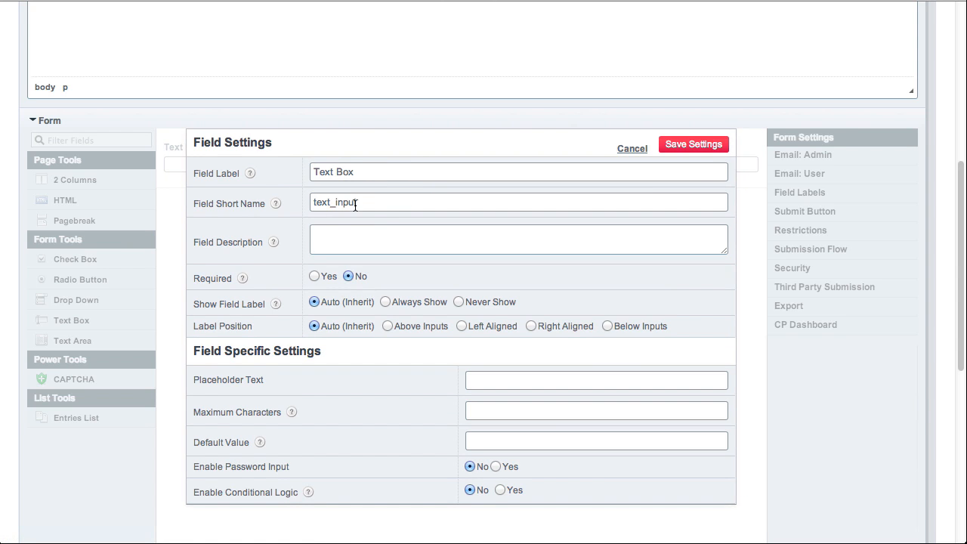
double_click(382, 174)
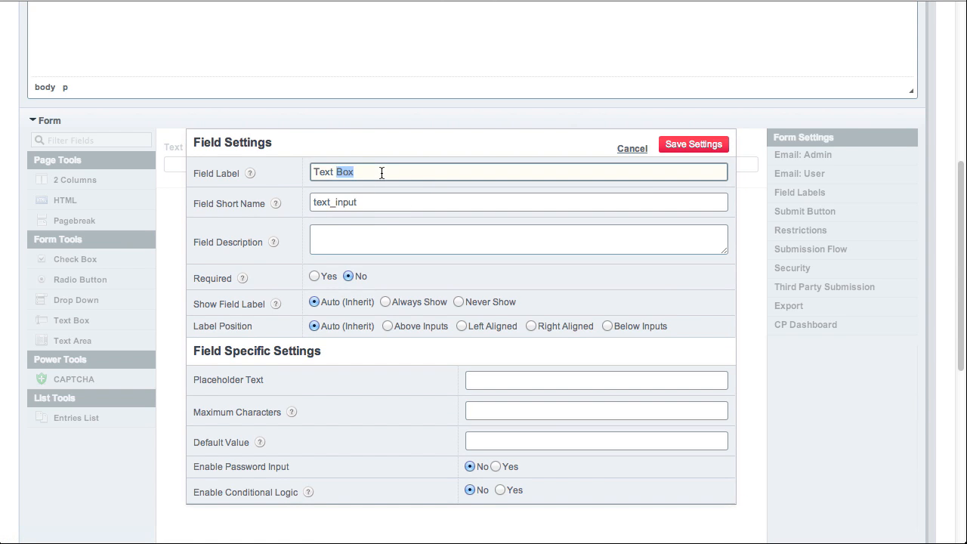
triple_click(381, 173)
text(First Name)
click(497, 380)
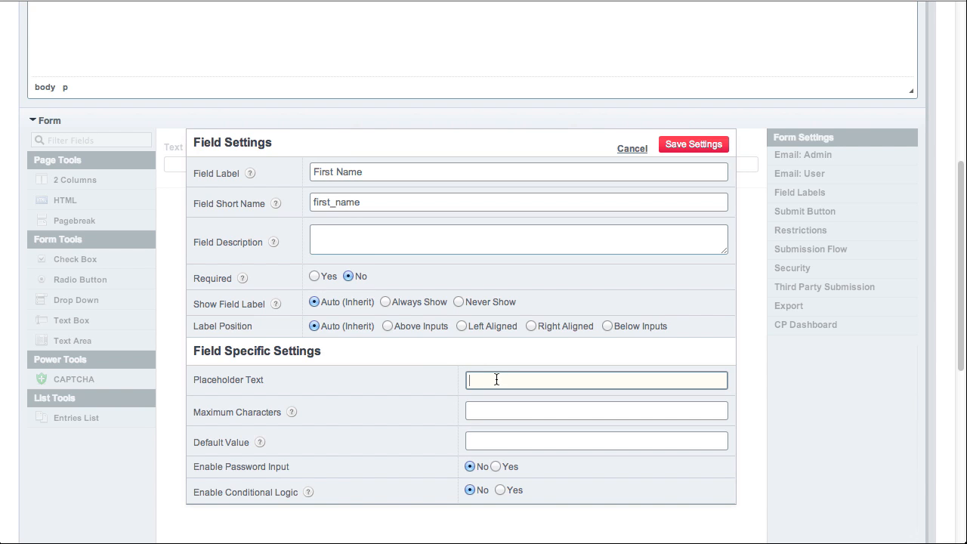
text(Placeholder)
click(696, 150)
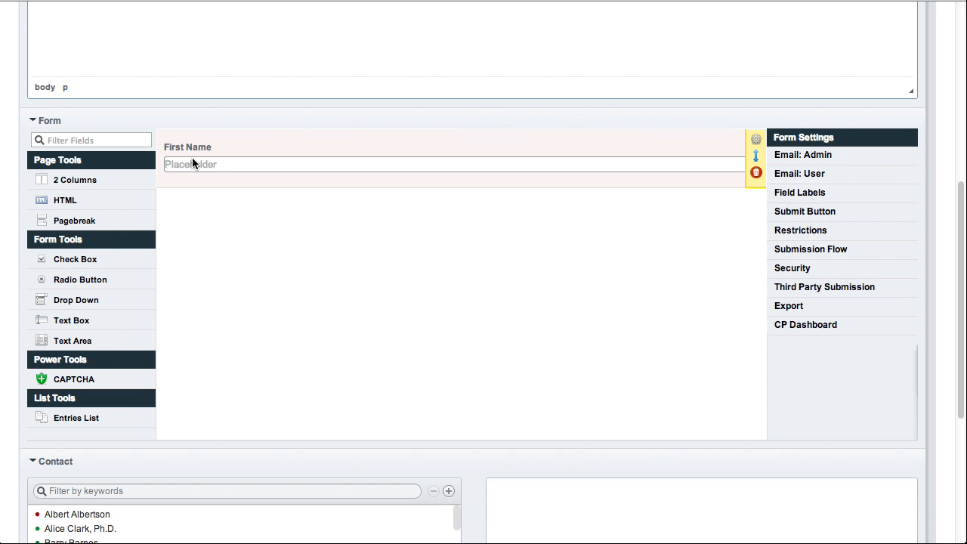
Step: Add a Text Area field to the form below the First Name field
click(80, 341)
scroll(95, 287, down, 5)
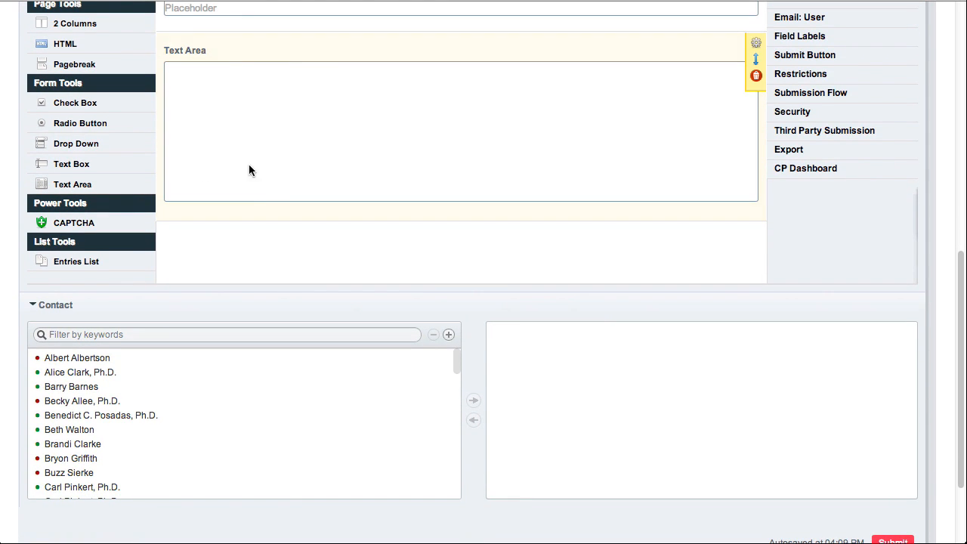
scroll(269, 202, up, 3)
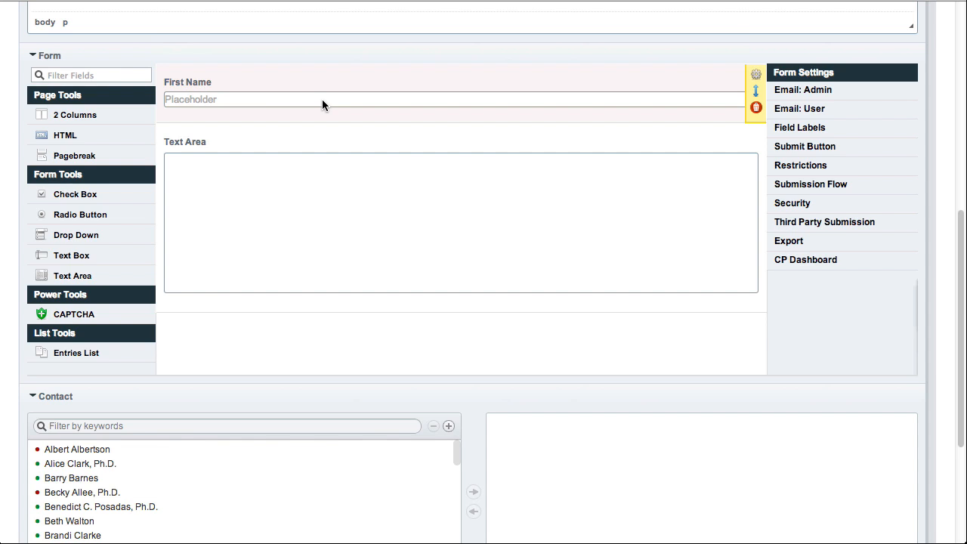
click(315, 228)
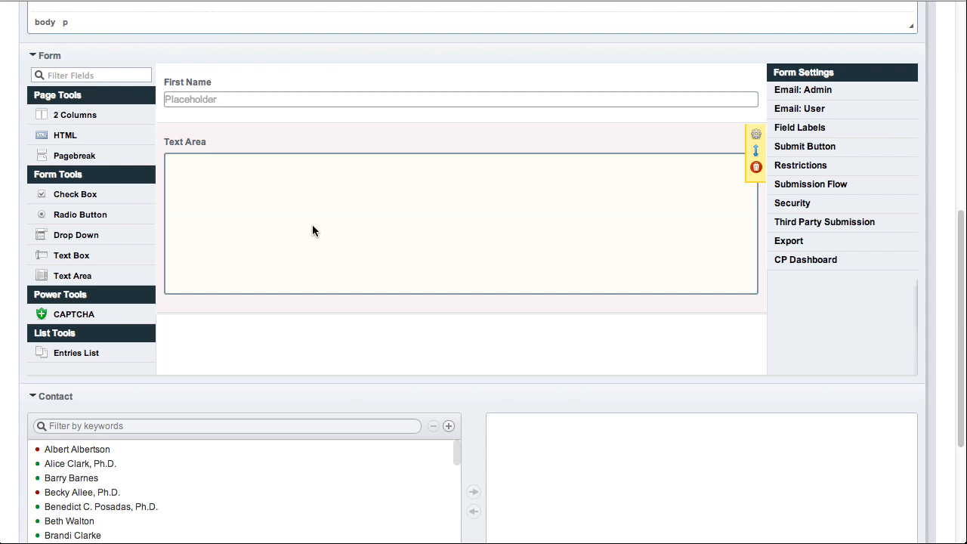
Step: Label the text area field "Message" and make it required
click(753, 136)
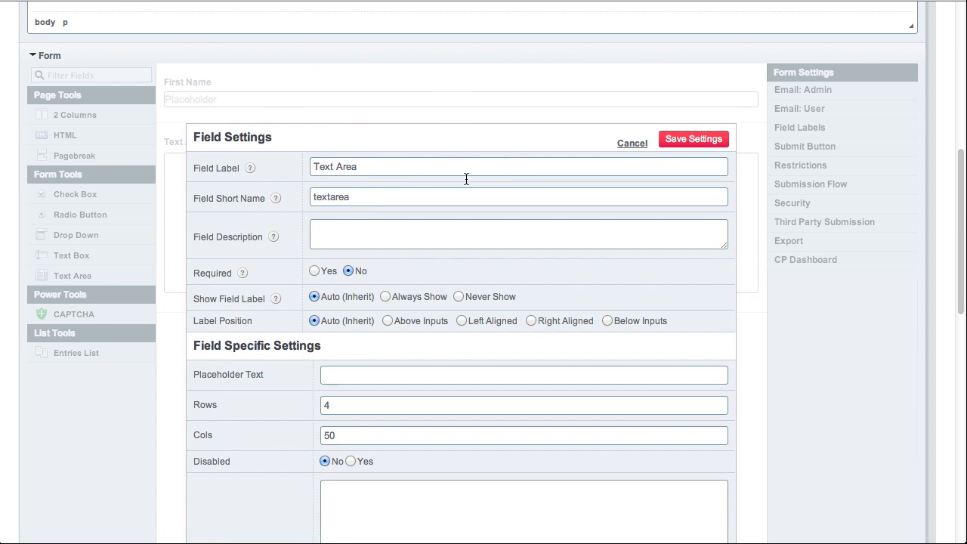
triple_click(399, 169)
text(Message)
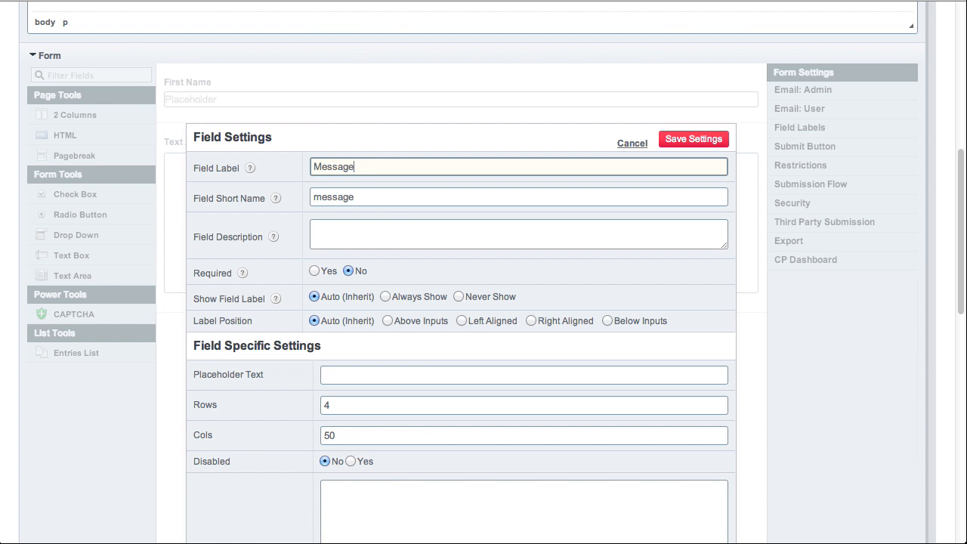
scroll(396, 249, down, 1)
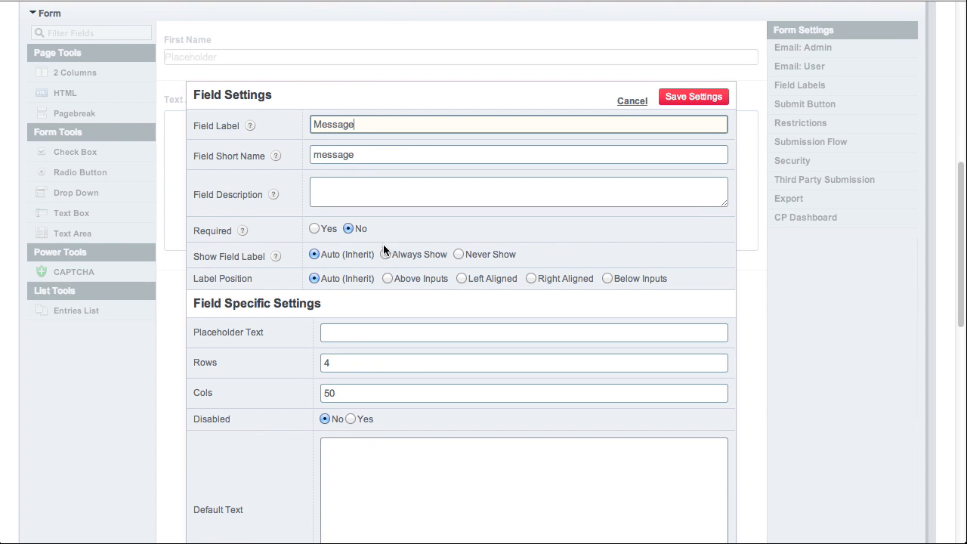
click(314, 228)
scroll(408, 288, down, 2)
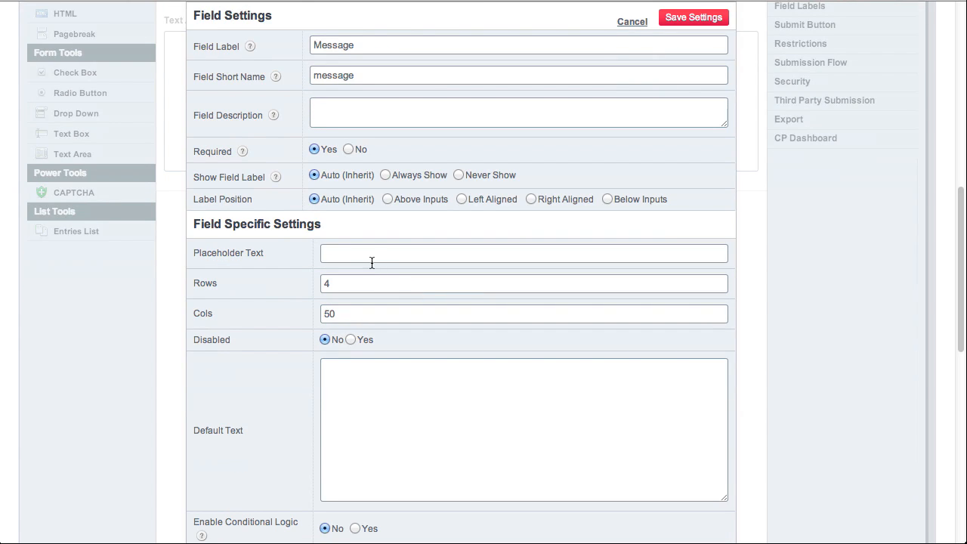
Step: Set the Message field's placeholder text to "Enter Message Here" and save the field settings
click(373, 259)
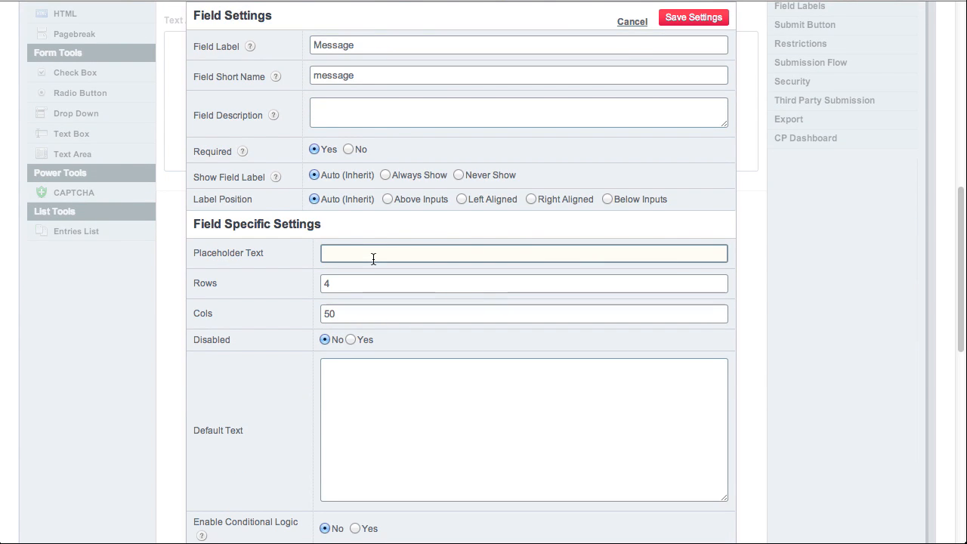
text(Enter Mes)
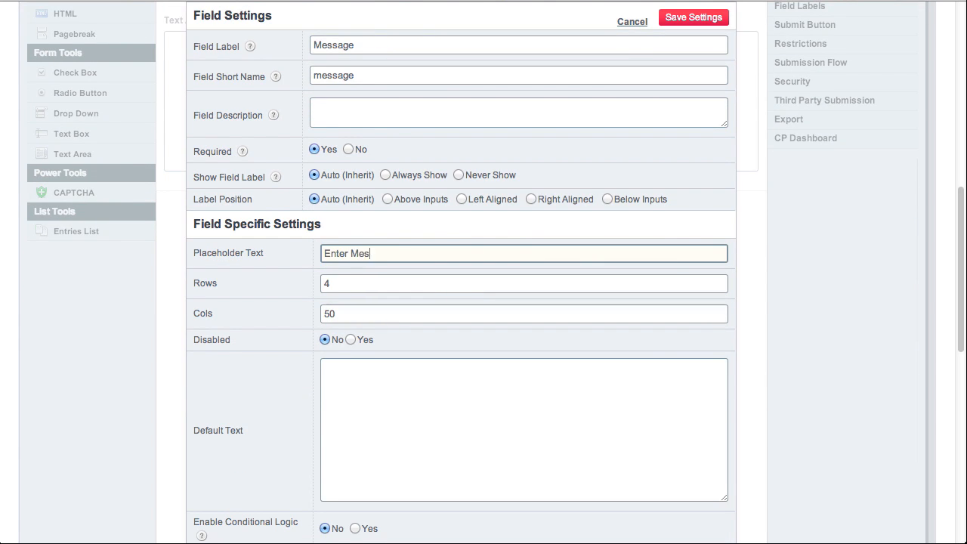
text(sage Here)
click(254, 407)
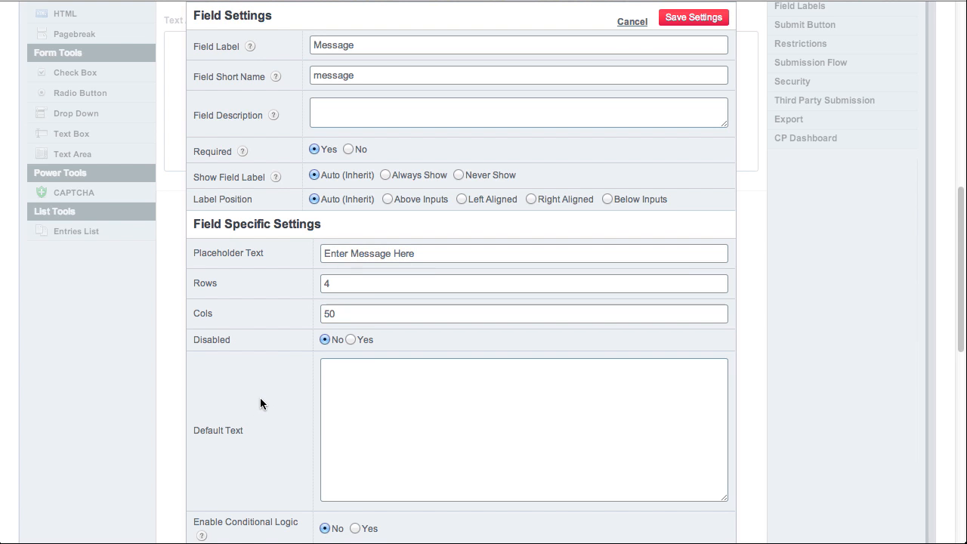
scroll(260, 404, down, 5)
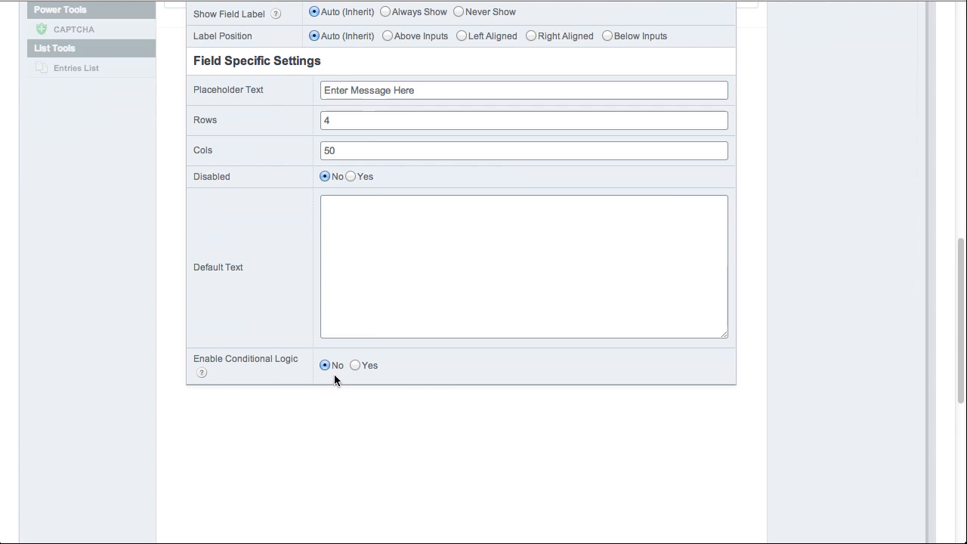
scroll(443, 389, up, 10)
click(696, 266)
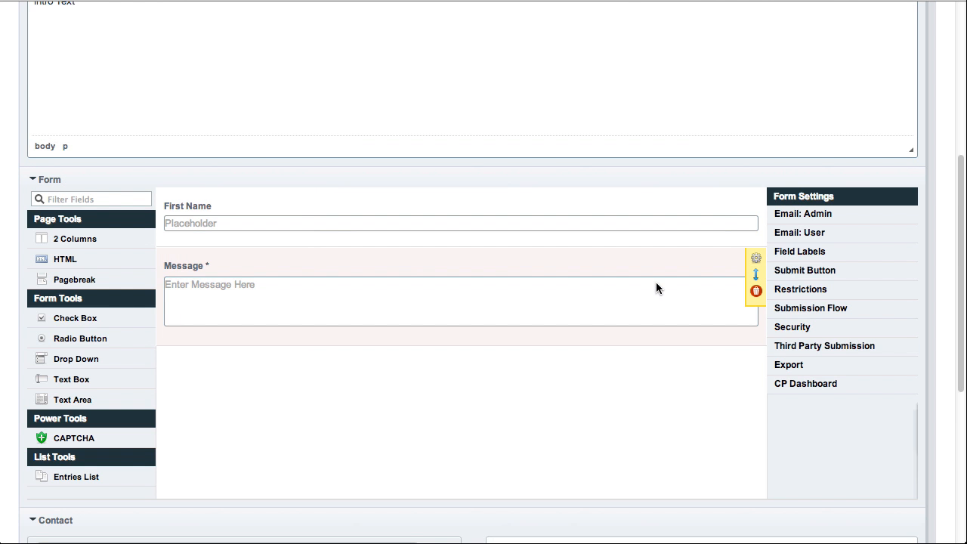
Step: Set the form's admin email to the predefined Default Admin Email Notification Template and return to the form layout
scroll(657, 288, down, 1)
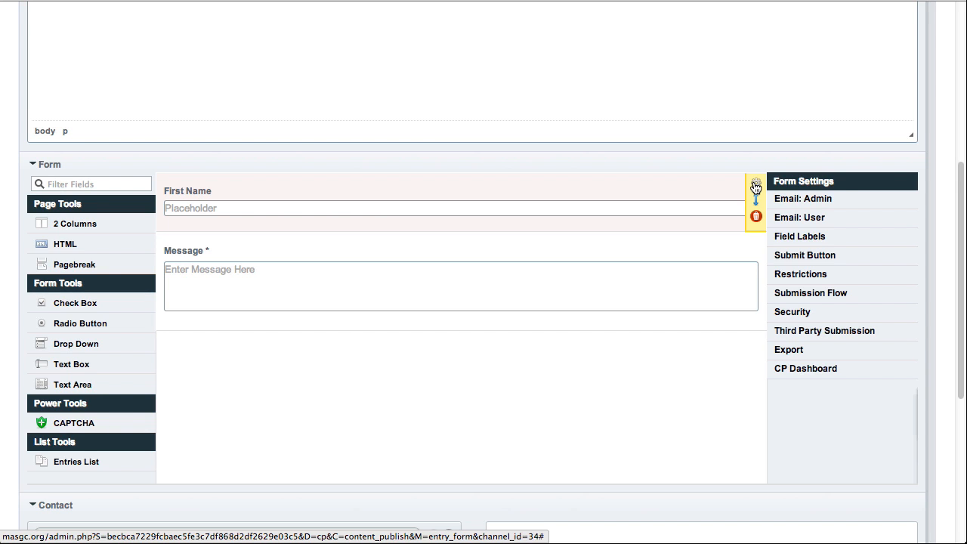
click(843, 199)
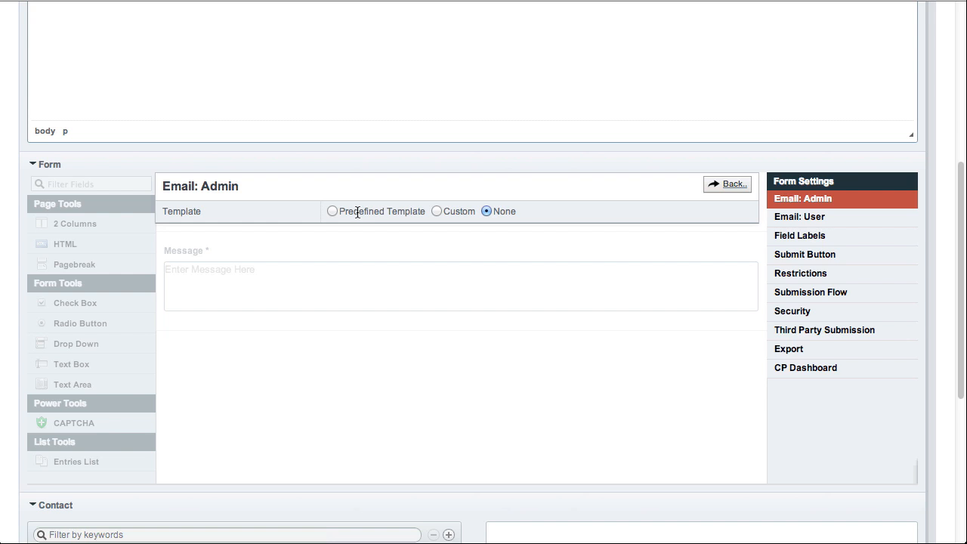
click(334, 212)
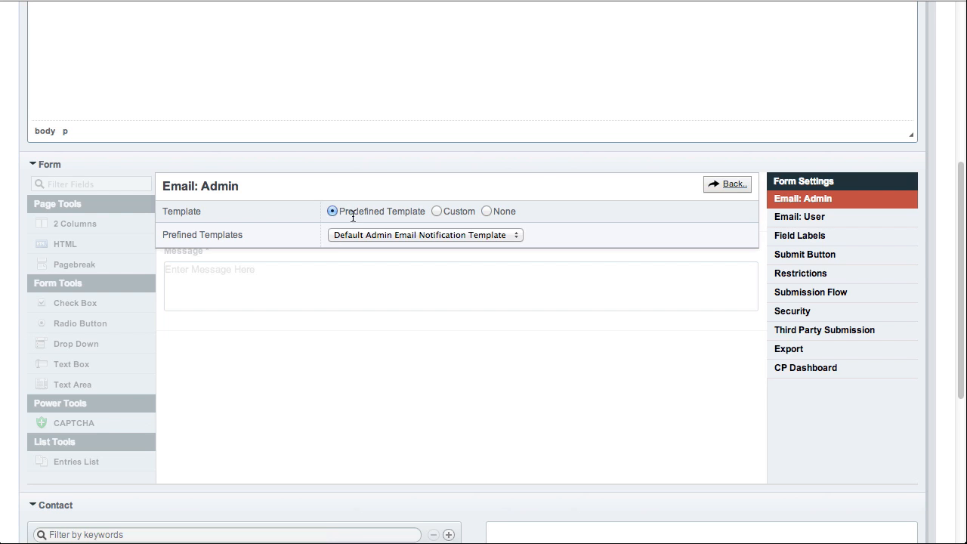
click(417, 236)
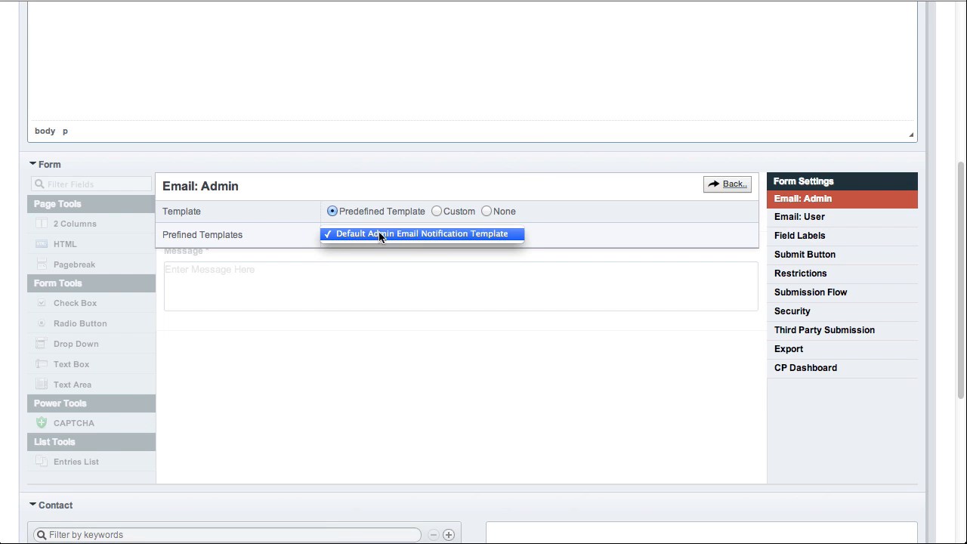
click(730, 185)
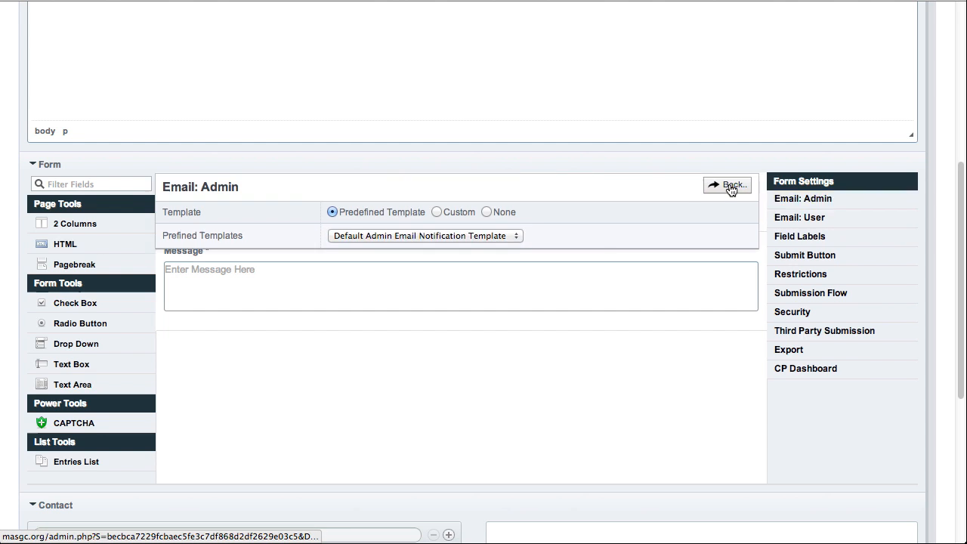
Step: Set the form's user email to the predefined Default User Email Notification Template and return to the form layout
click(804, 218)
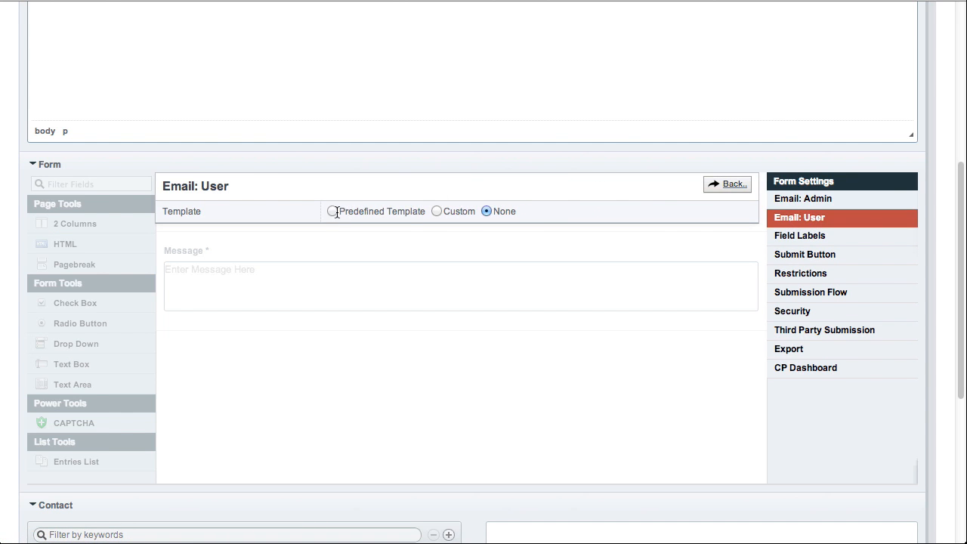
click(332, 212)
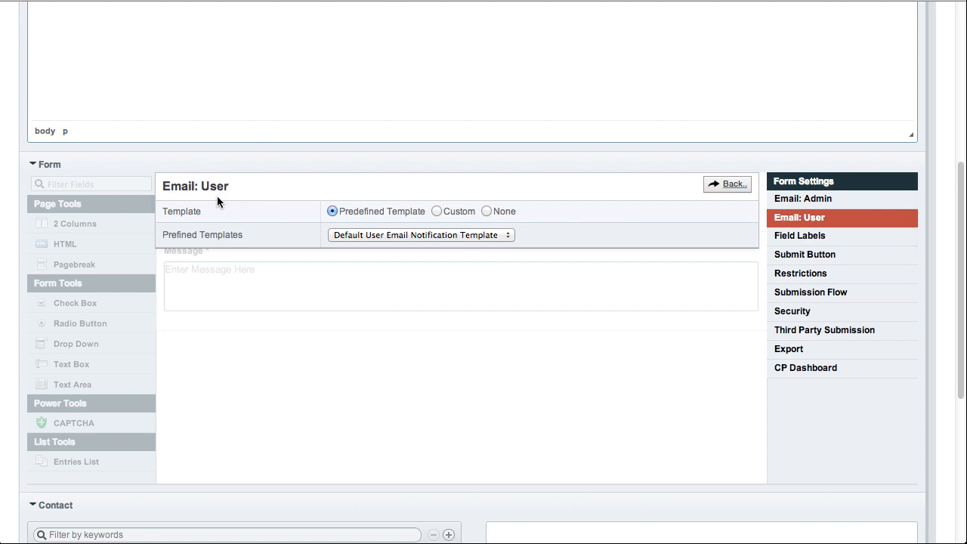
click(368, 234)
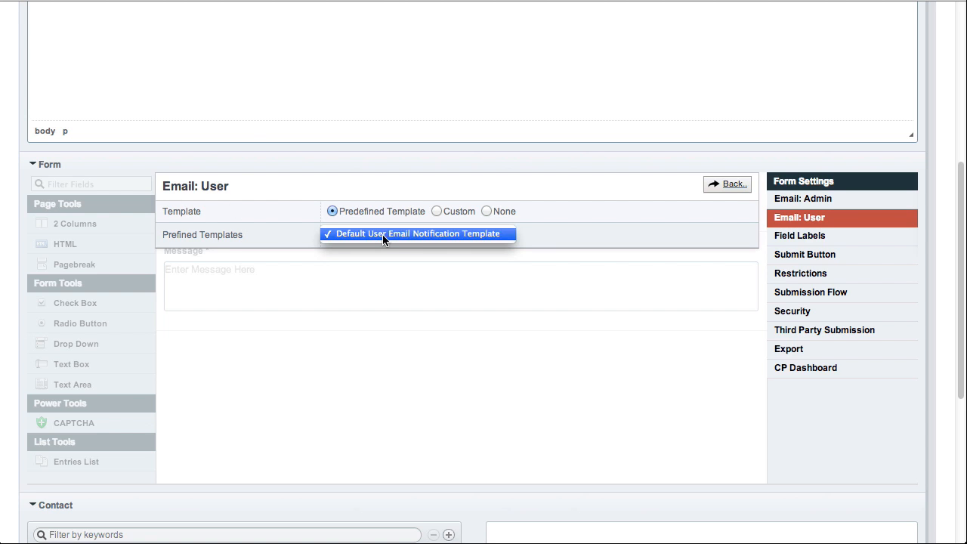
click(737, 186)
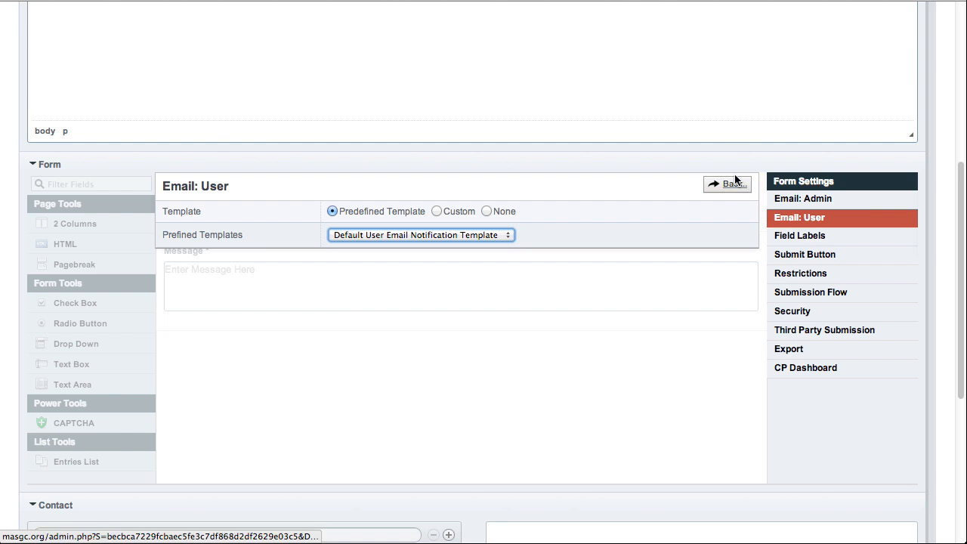
click(735, 180)
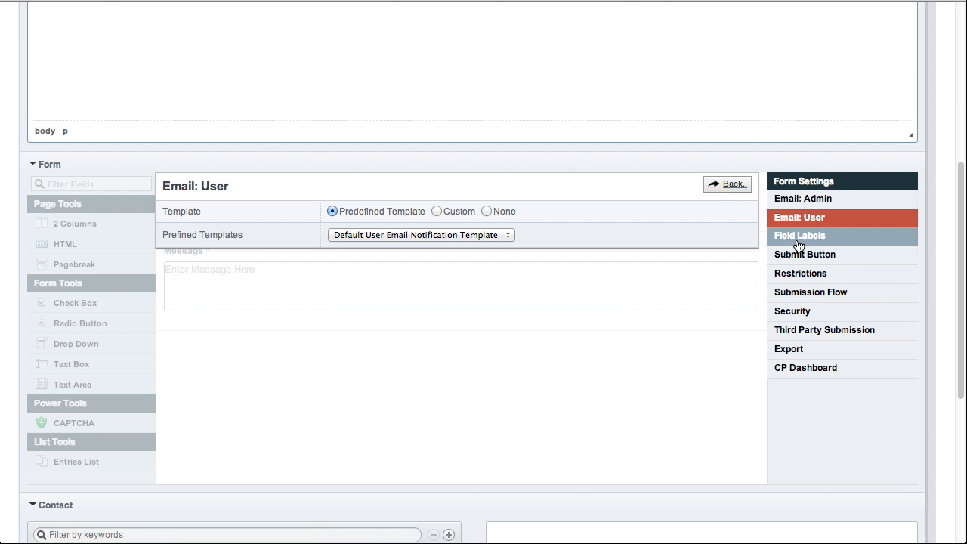
click(733, 186)
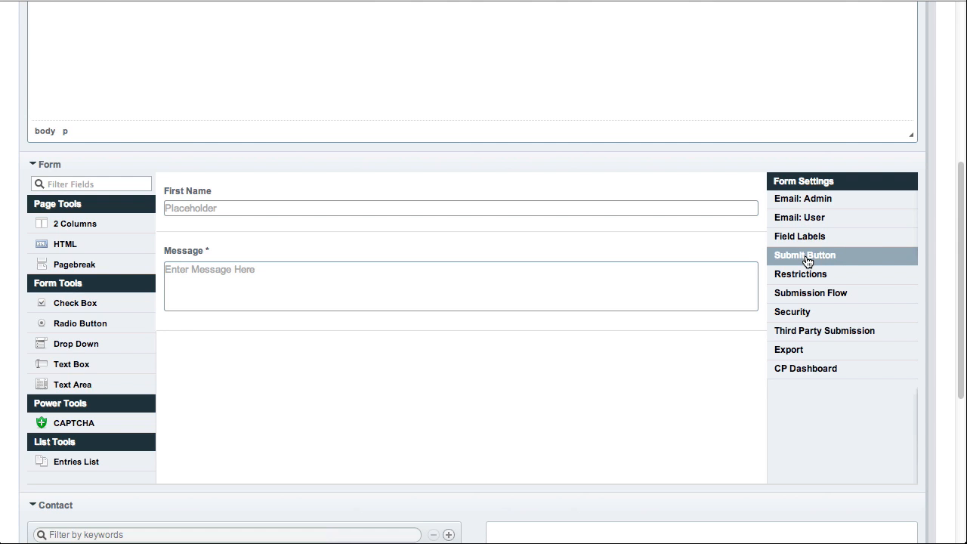
Step: Review the form's Submit Button and Security settings, returning to the form layout after each
click(807, 257)
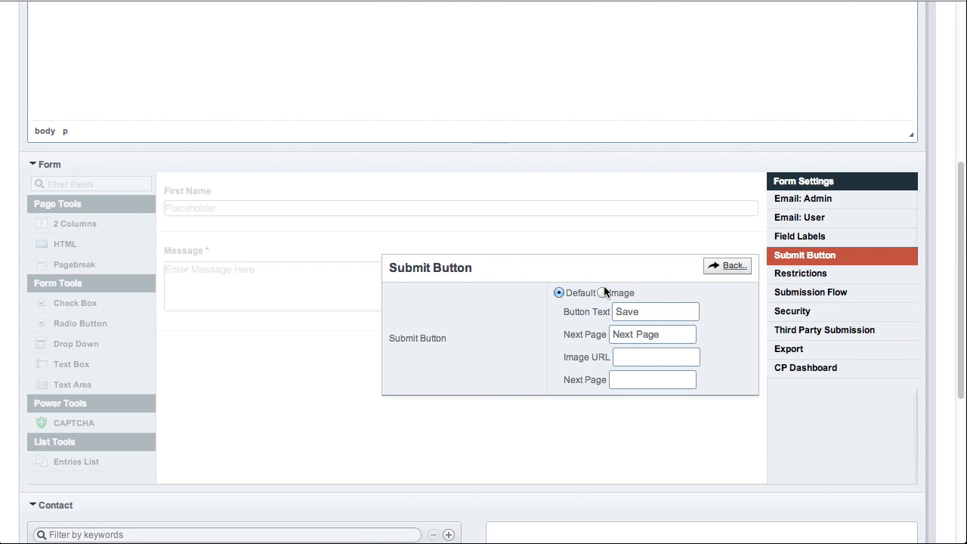
click(723, 266)
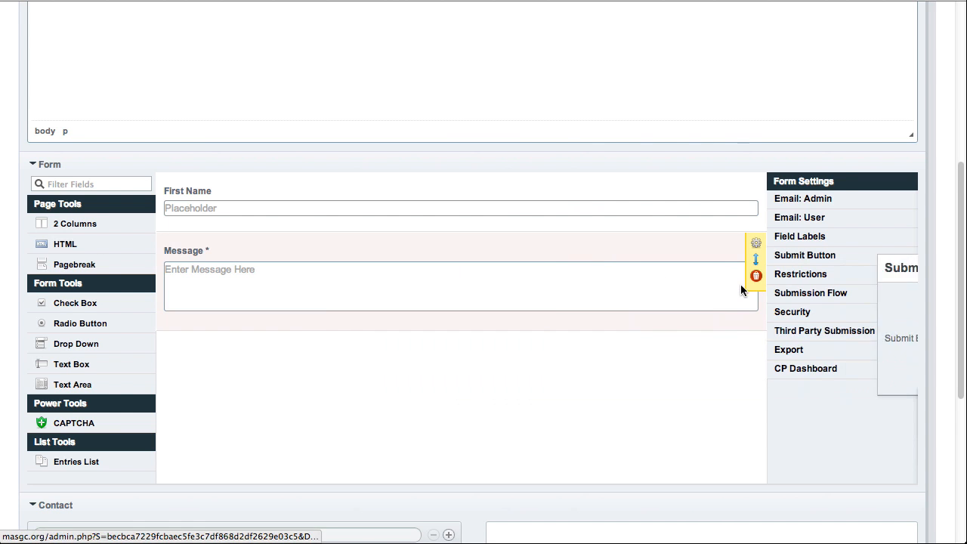
click(795, 316)
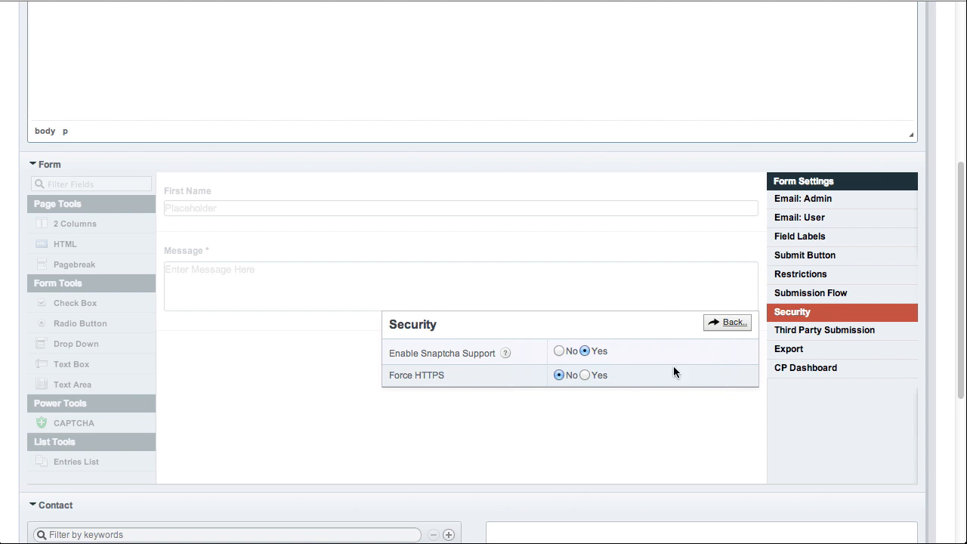
click(730, 324)
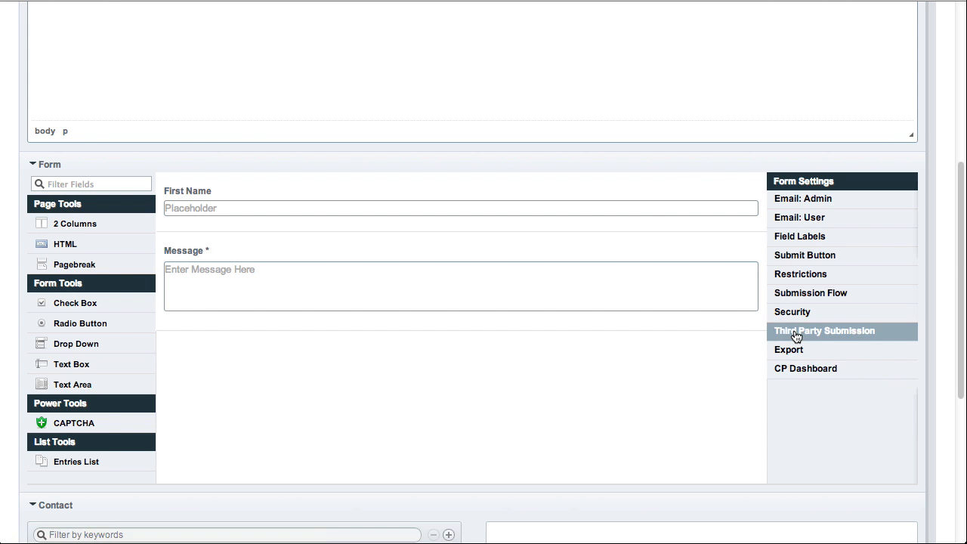
Step: Look over the whole entry, from the Contact relationship list back up to the title, URL title and intro
scroll(803, 371, down, 5)
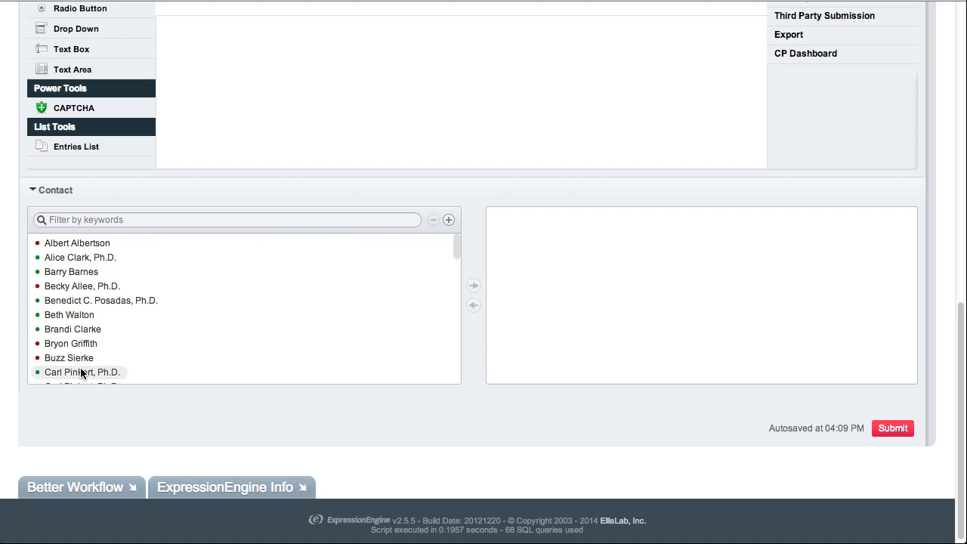
scroll(94, 360, down, 3)
scroll(95, 360, up, 5)
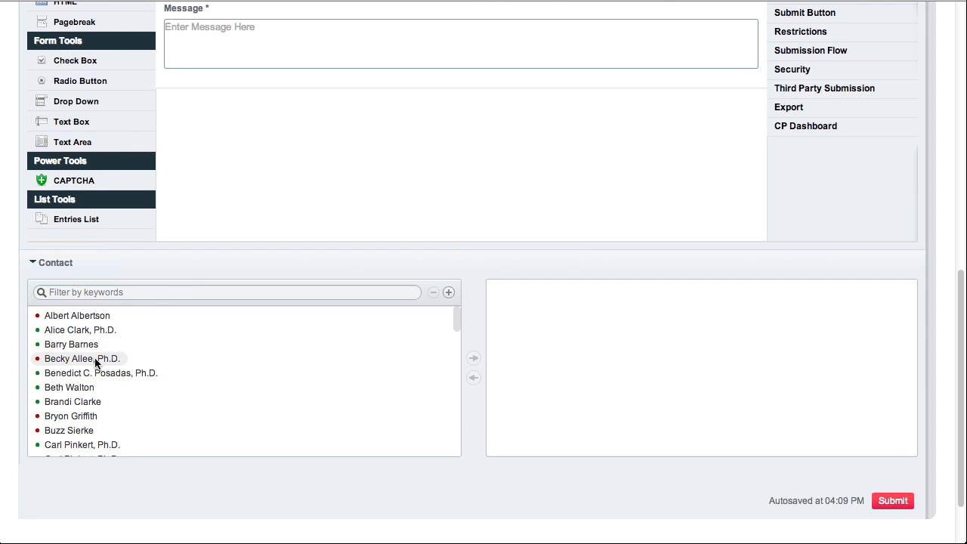
scroll(782, 225, up, 10)
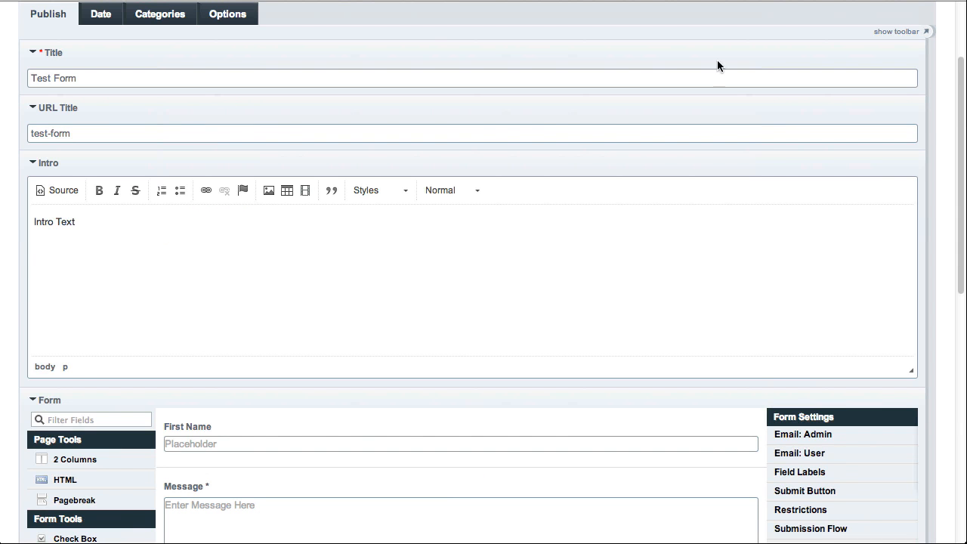
scroll(328, 181, up, 2)
scroll(328, 181, up, 2)
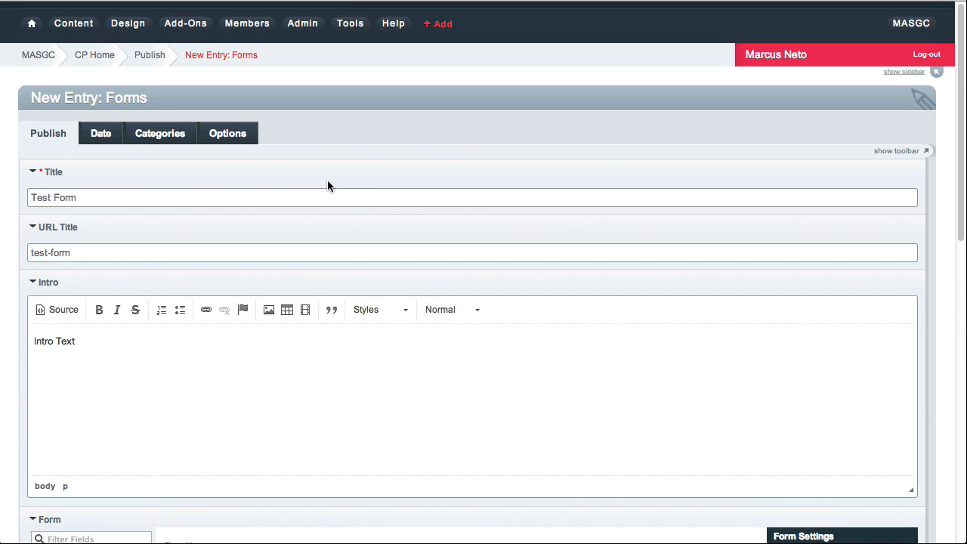
scroll(327, 185, down, 10)
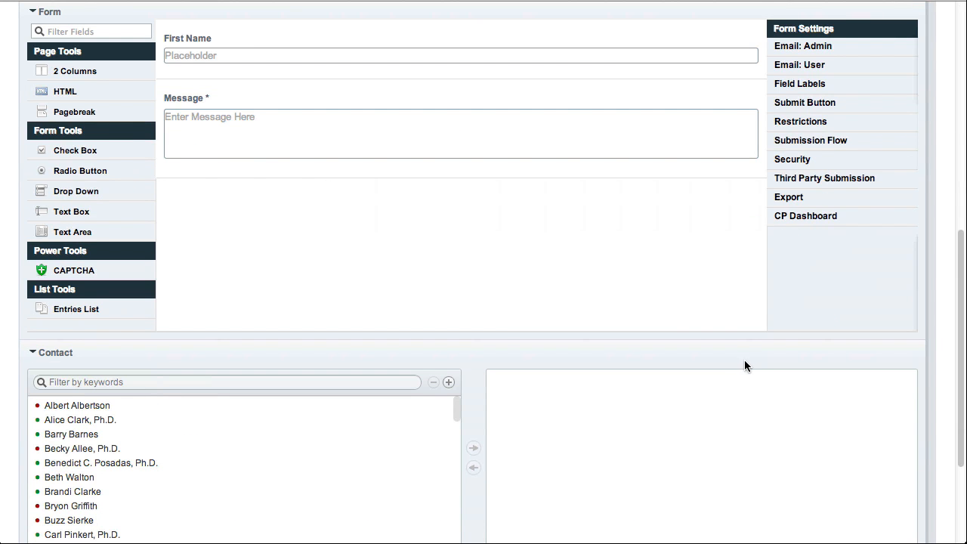
scroll(711, 340, up, 8)
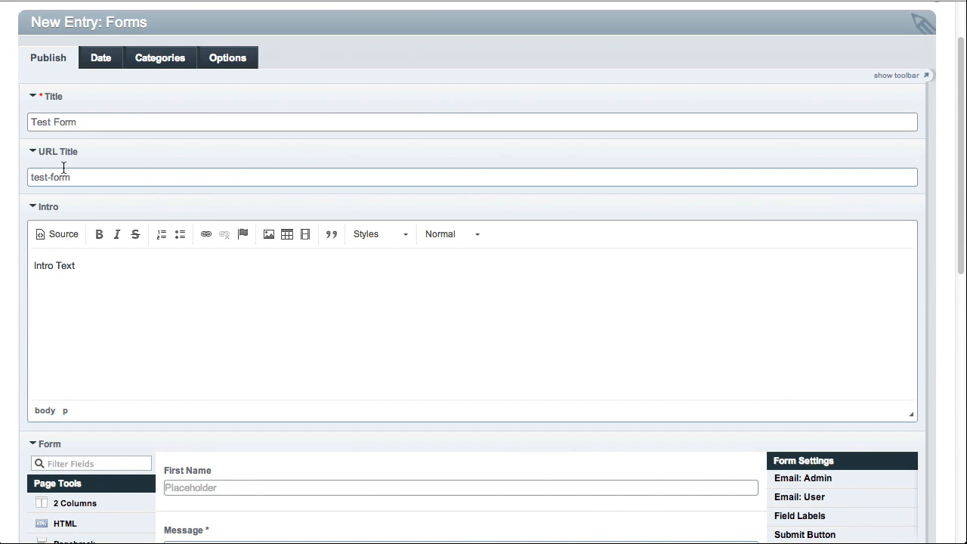
Step: Select the entry's URL title text and submit the new Test Form entry
triple_click(70, 180)
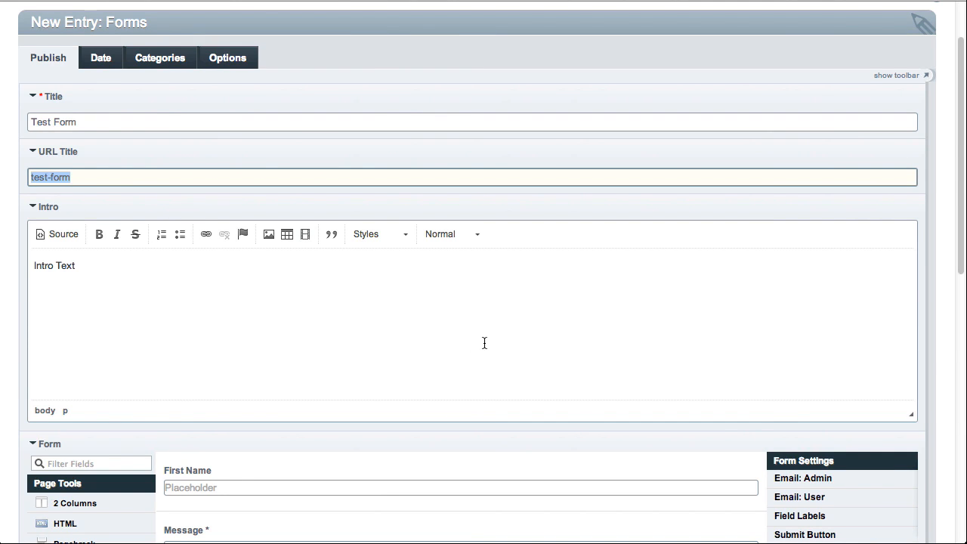
scroll(483, 340, down, 12)
click(899, 428)
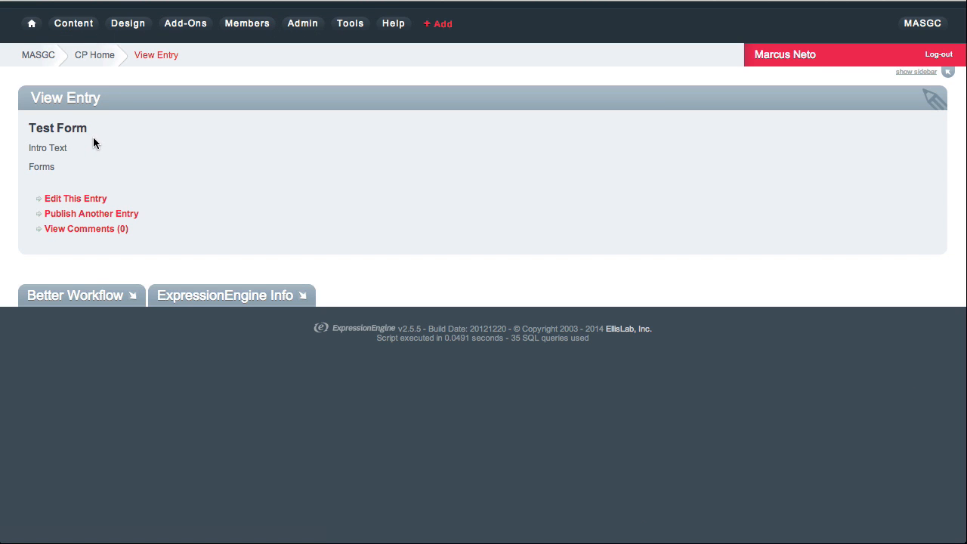
Step: Load masgc.org/forms/test-form in a new browser tab
key(super+t)
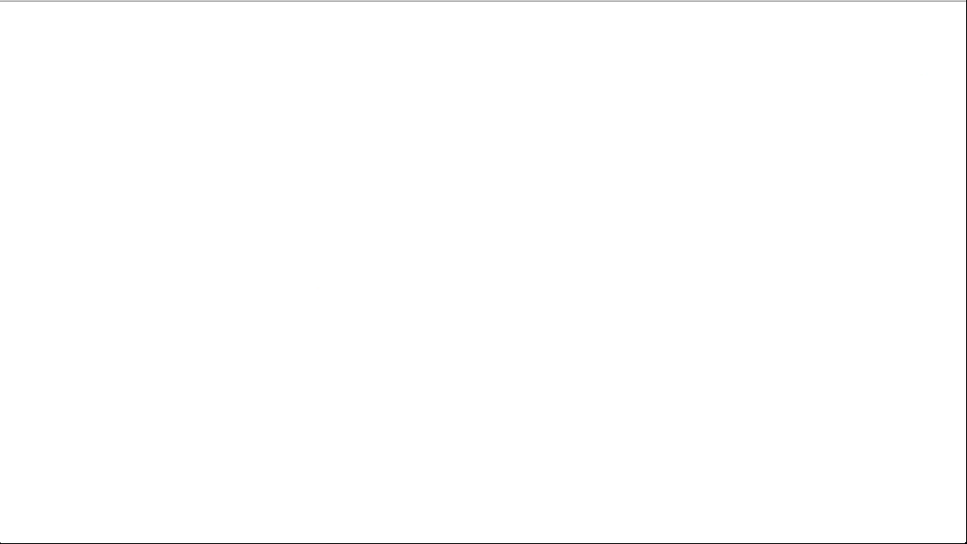
text(masgc.)
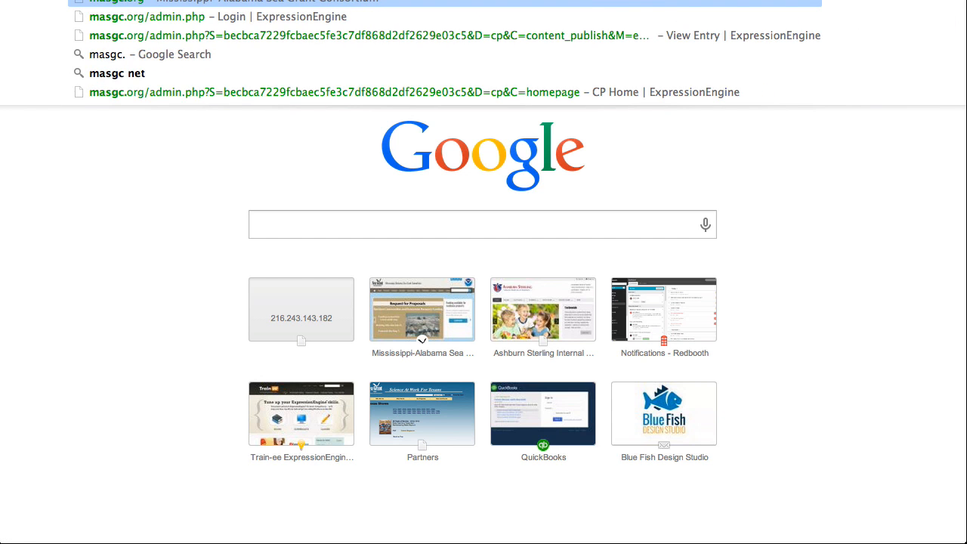
text(org/form)
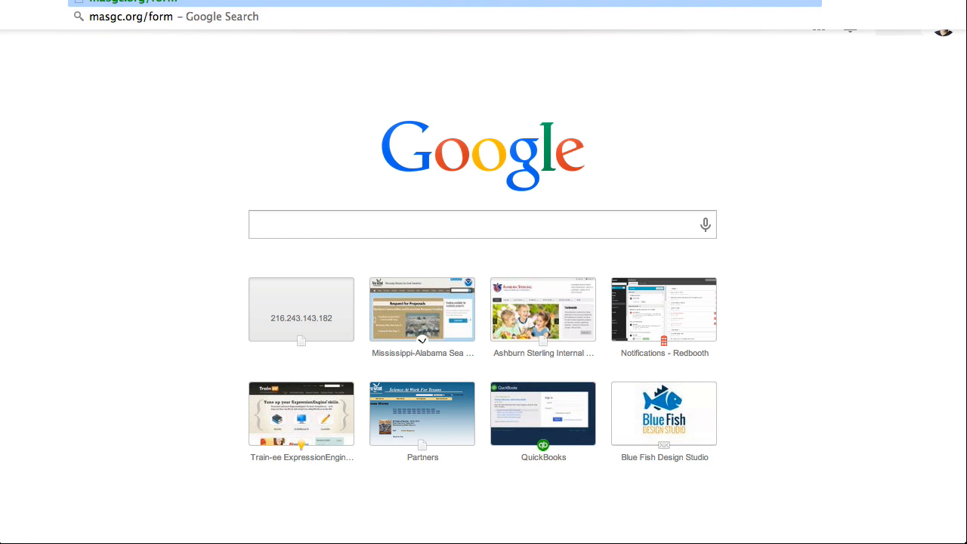
text(s/test-form)
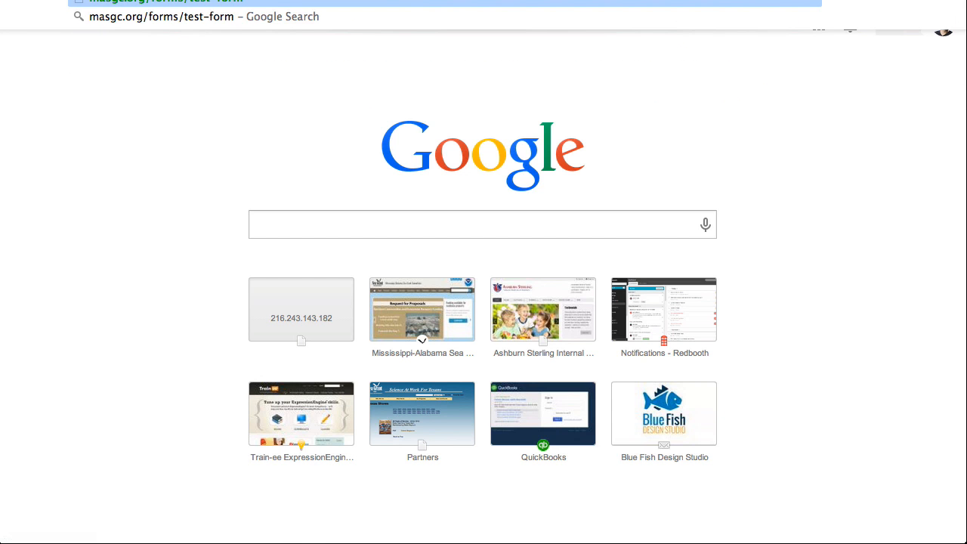
key(Return)
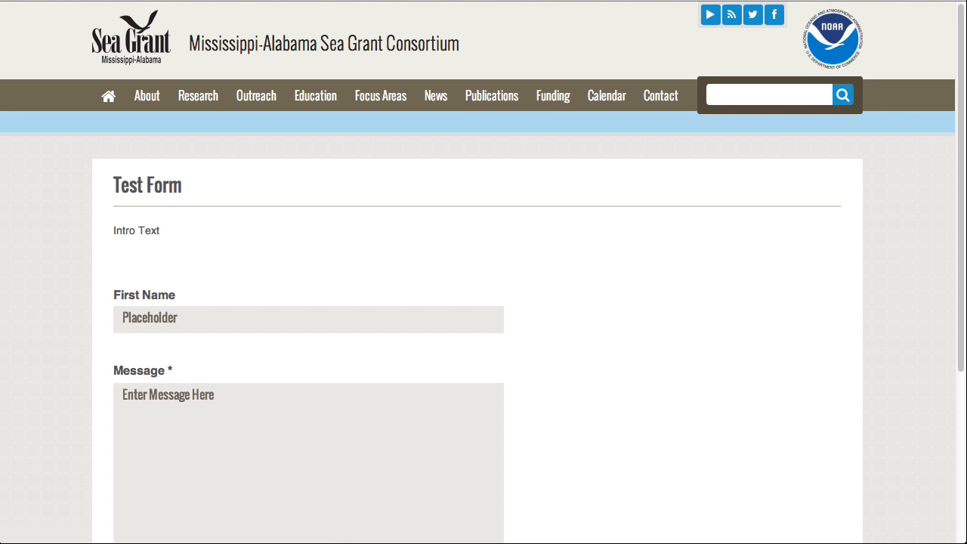
Step: Examine the published form page's title, intro text, First Name and Message fields, and submit area
scroll(244, 281, down, 1)
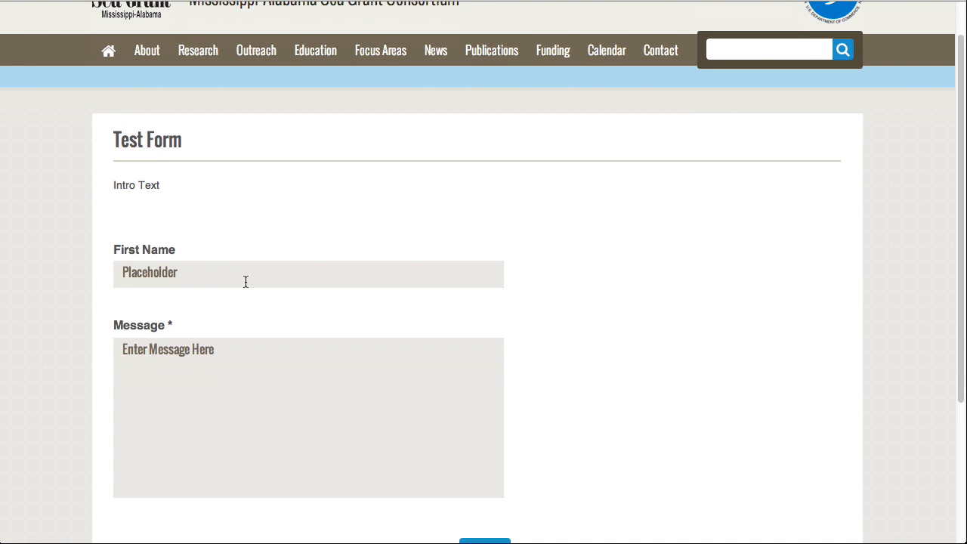
scroll(172, 296, up, 1)
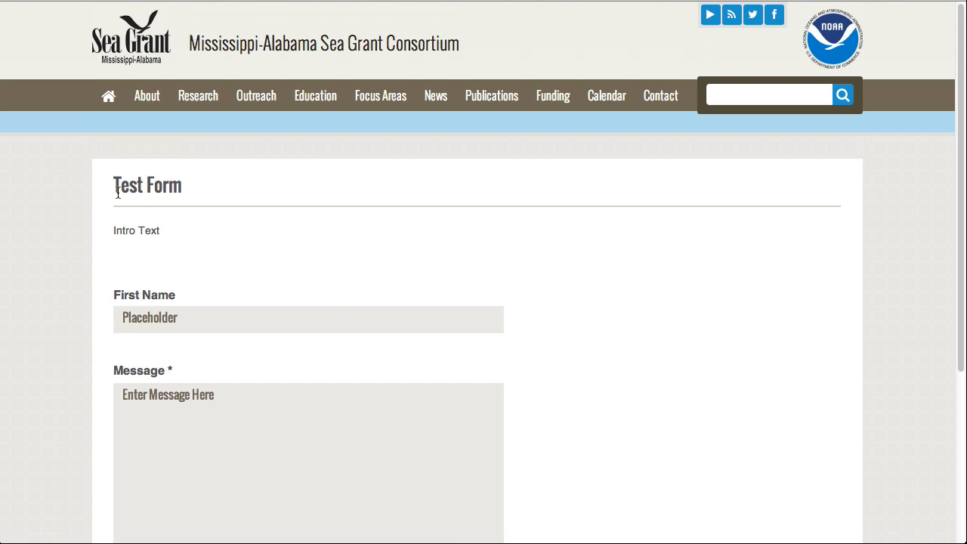
drag(117, 189, 201, 186)
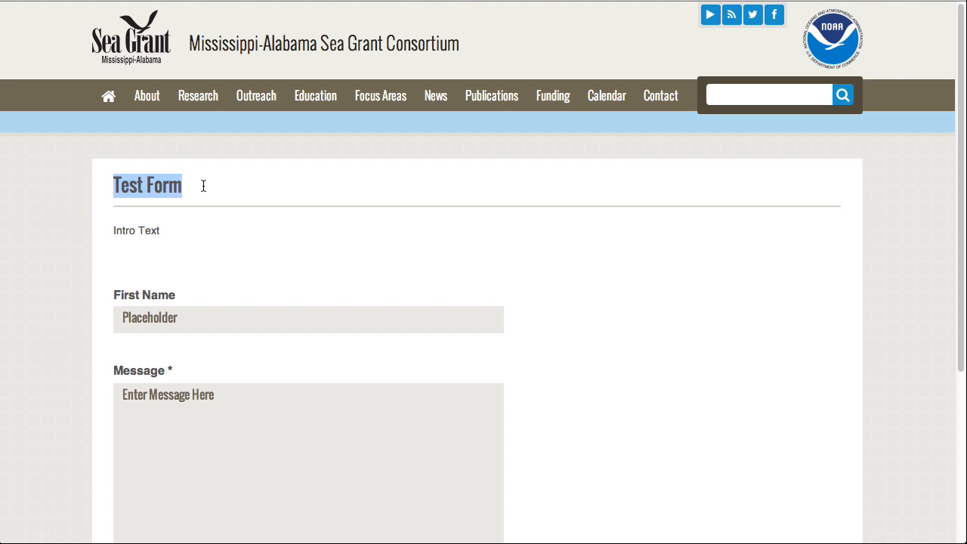
drag(113, 231, 185, 233)
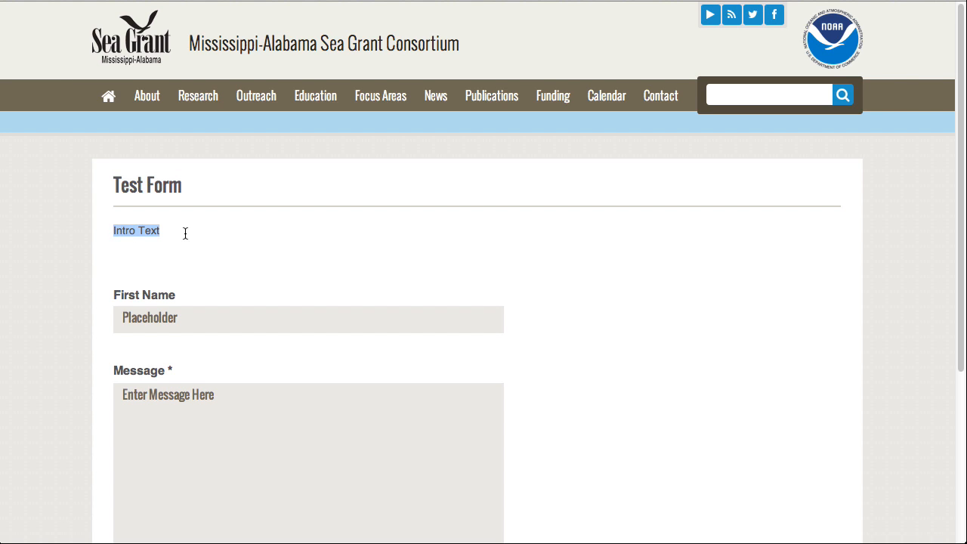
scroll(223, 248, down, 3)
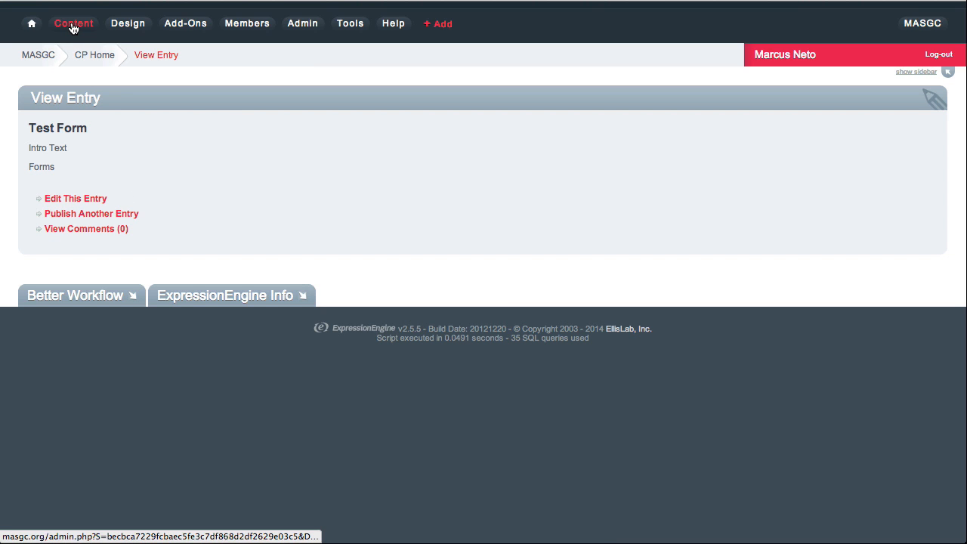
Step: View the Test Form's submissions through the Forms Dashboard on the control panel home page
click(32, 24)
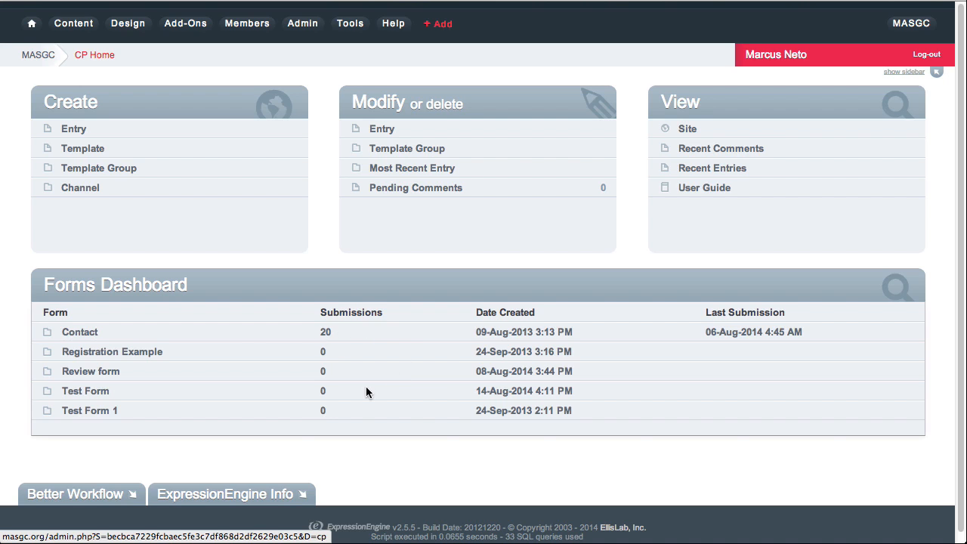
click(84, 398)
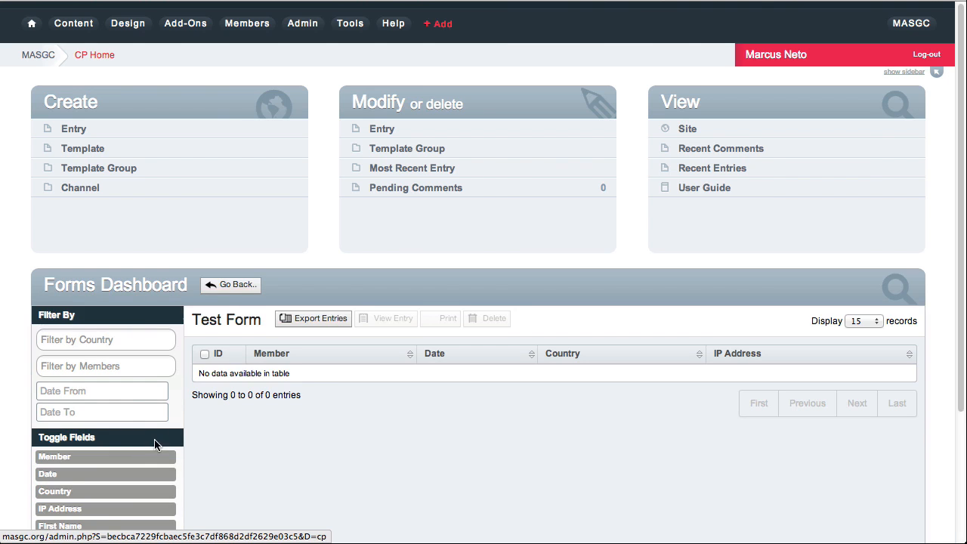
click(67, 132)
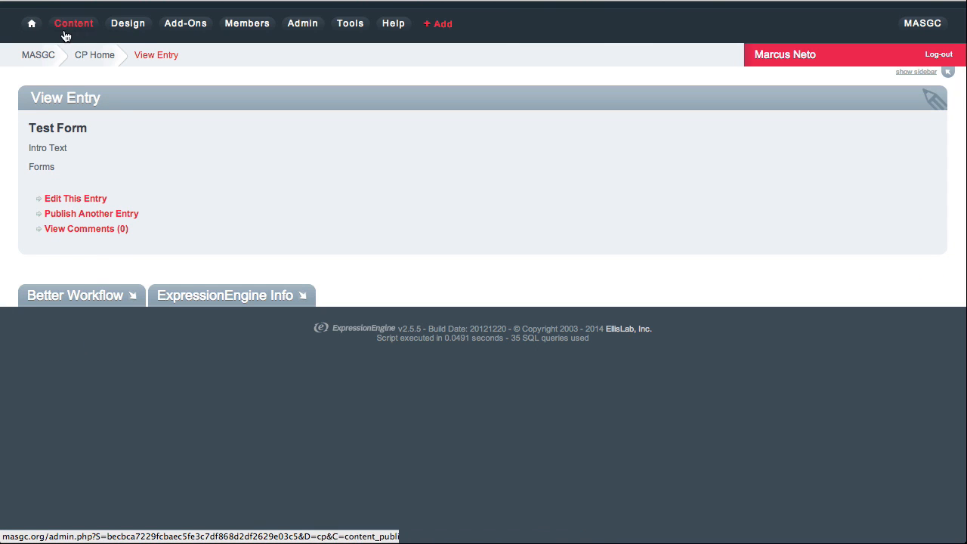
Step: Open the Contact form's submissions from the Forms Dashboard and set the entry export to all available fields and all submissions
click(31, 25)
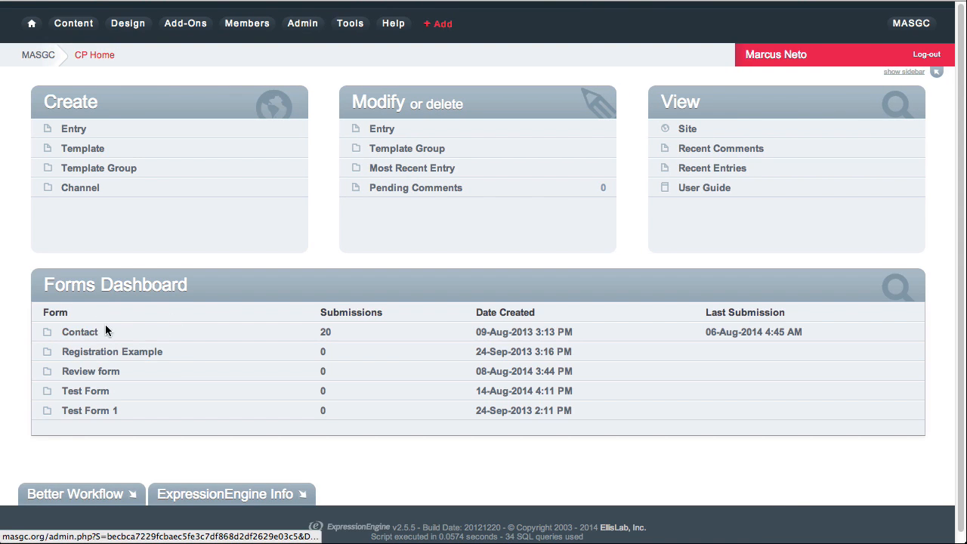
click(83, 333)
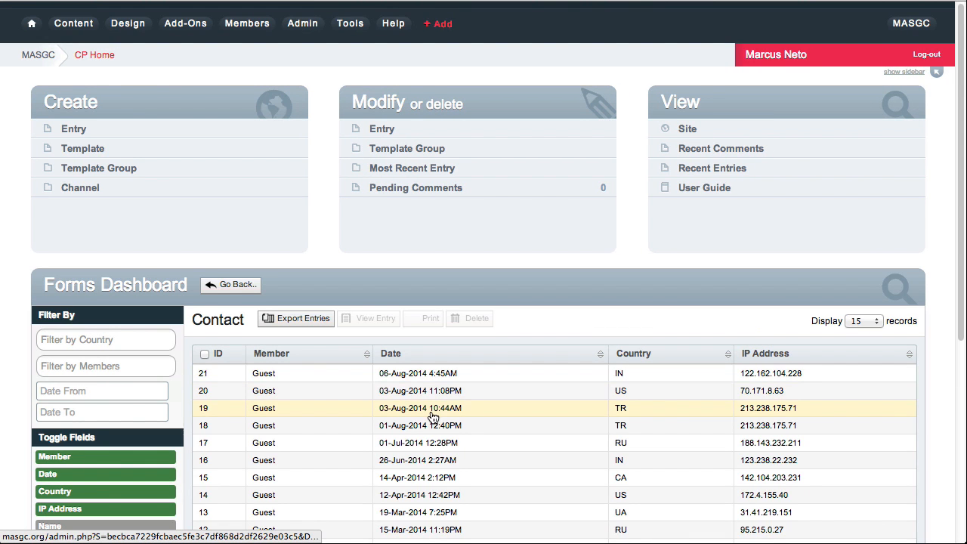
click(314, 323)
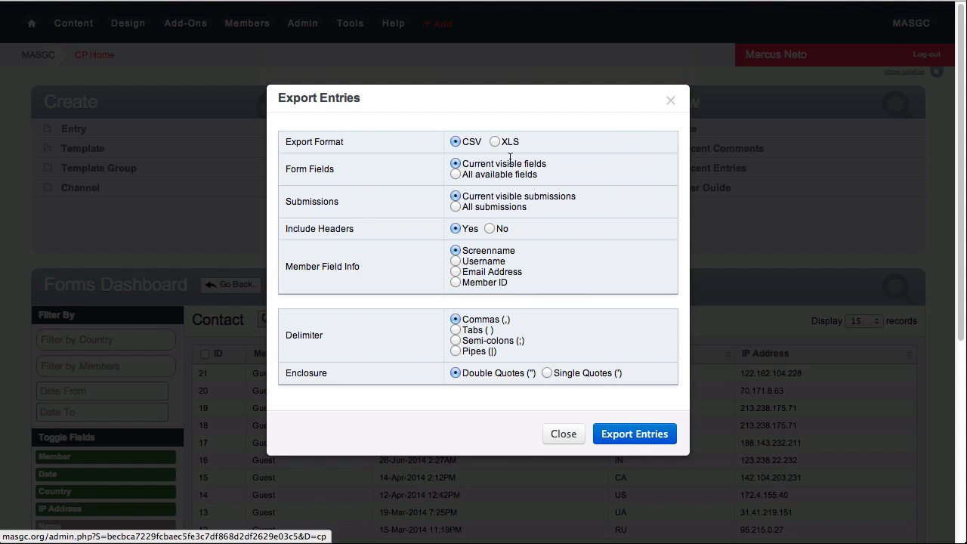
click(456, 174)
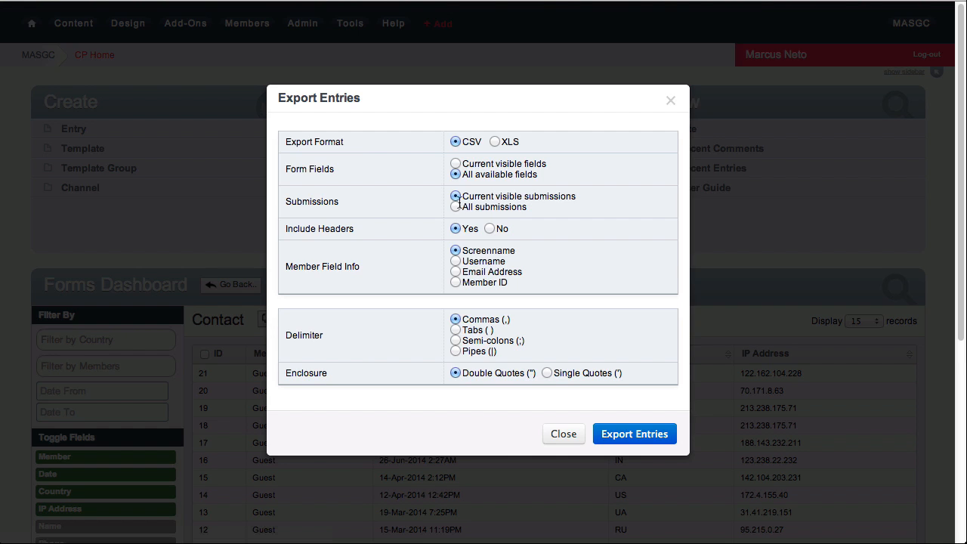
click(456, 207)
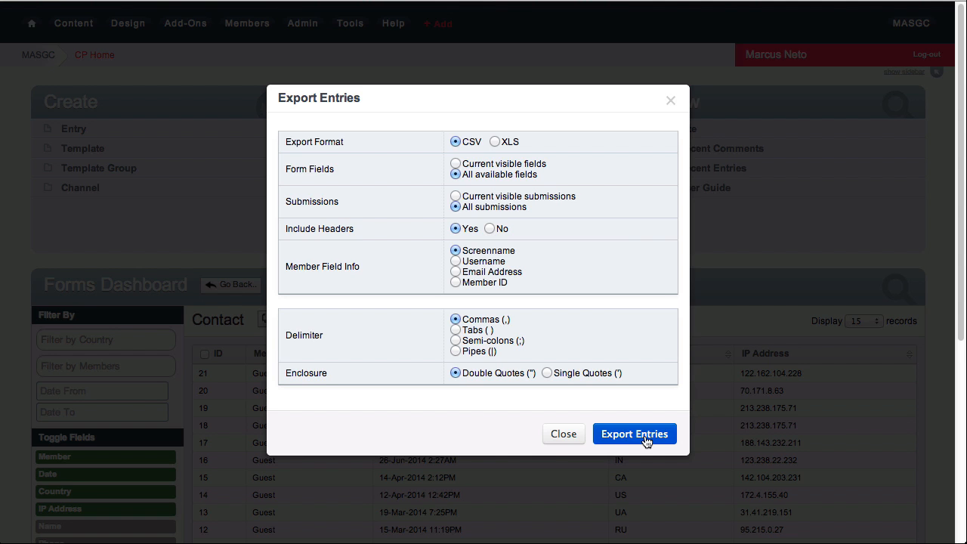
Step: Export the Contact entries to the Desktop as export_20140814-1713.csv and return to the control panel home page
click(646, 440)
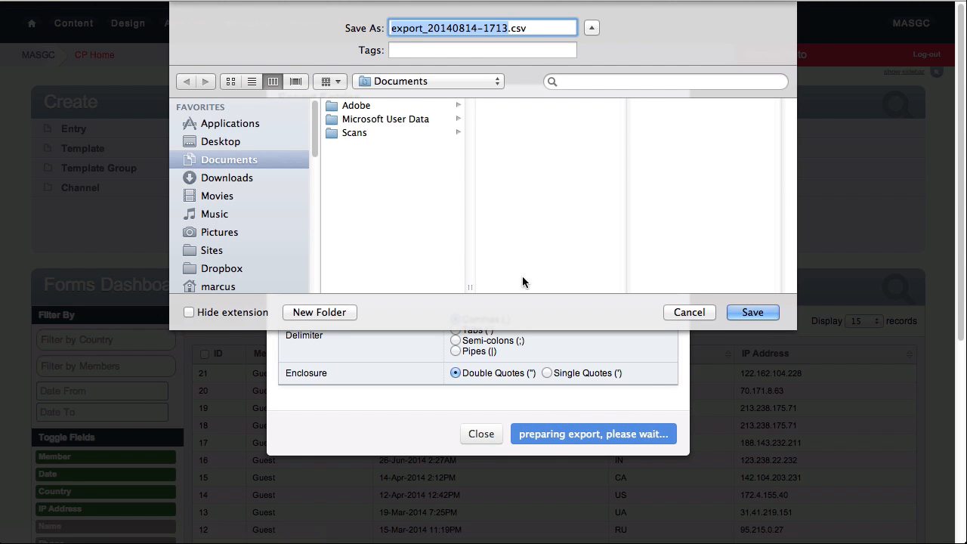
click(220, 141)
click(752, 312)
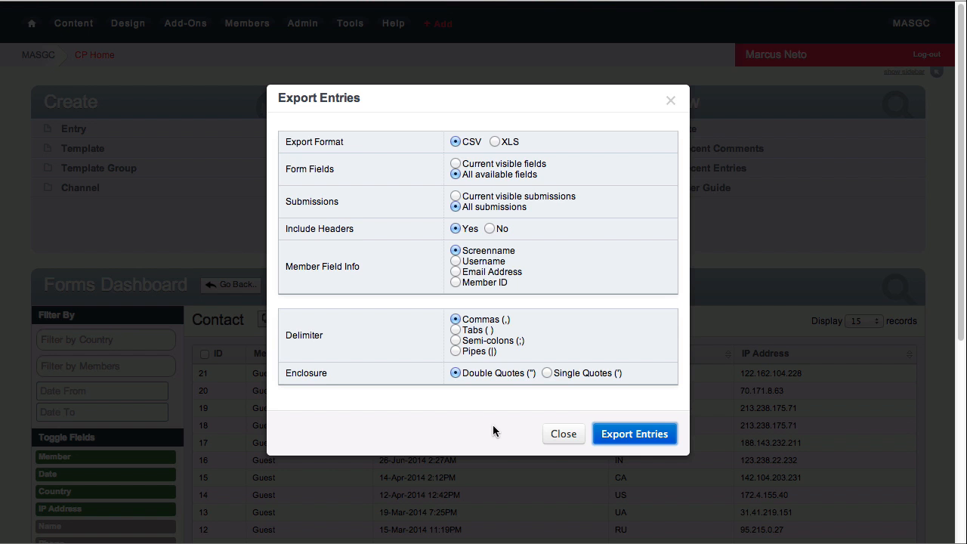
click(567, 434)
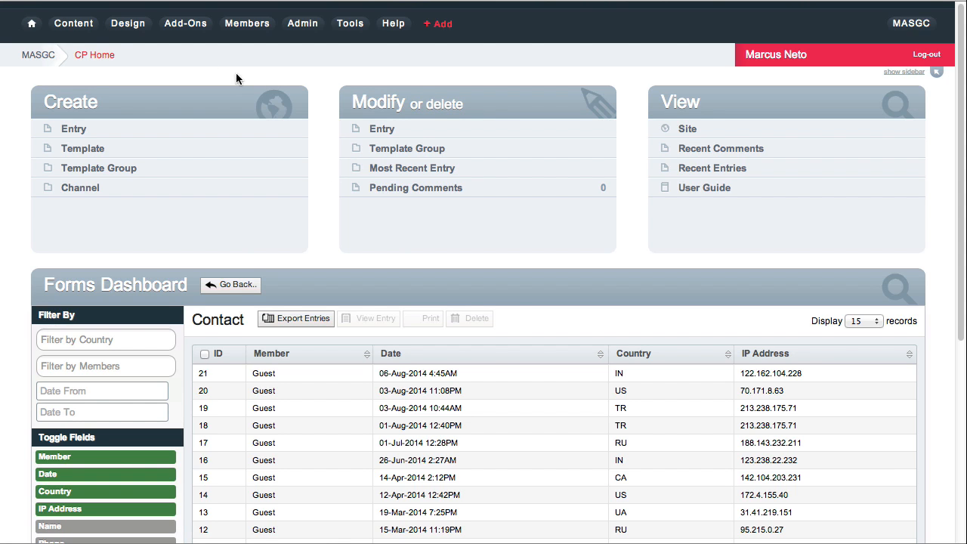
click(31, 29)
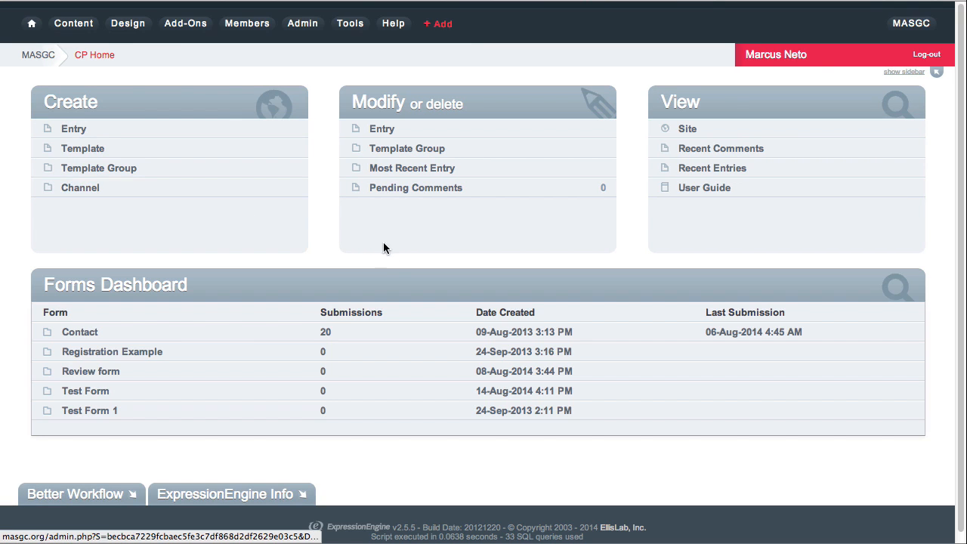